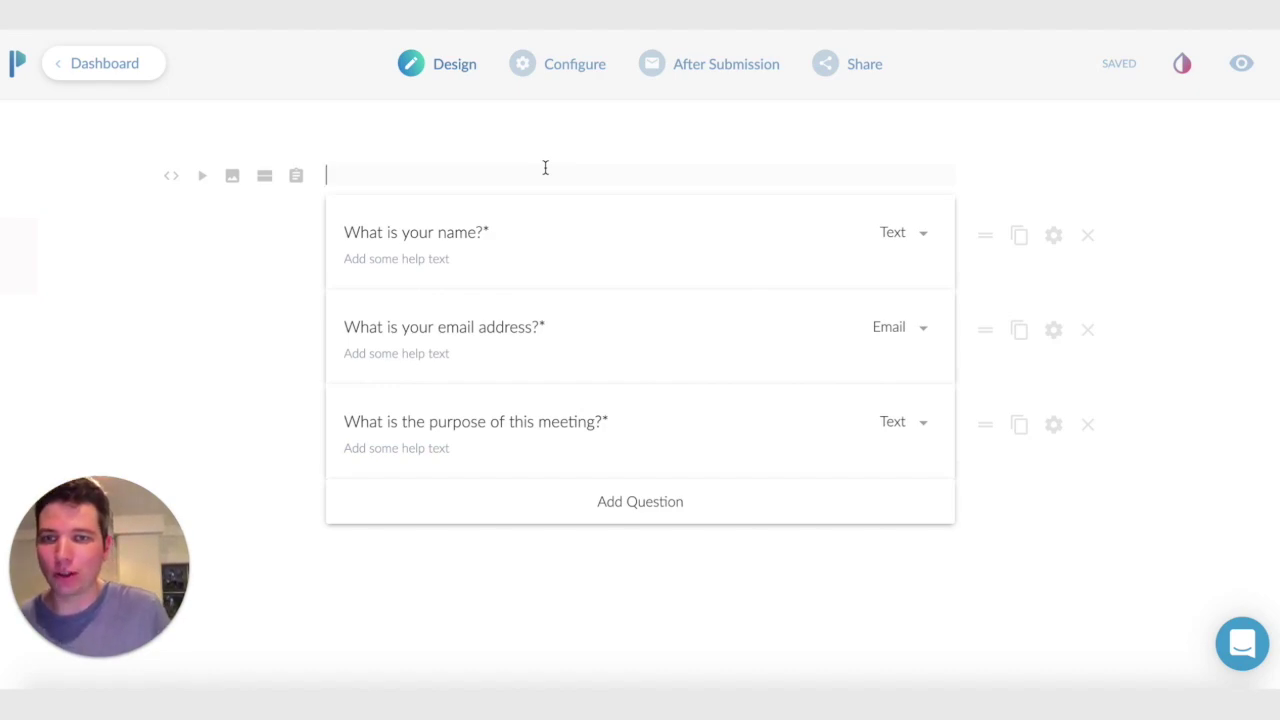
Add a fourth question titled 'Pick a time' and set its type to Appointment (beta)
click(545, 167)
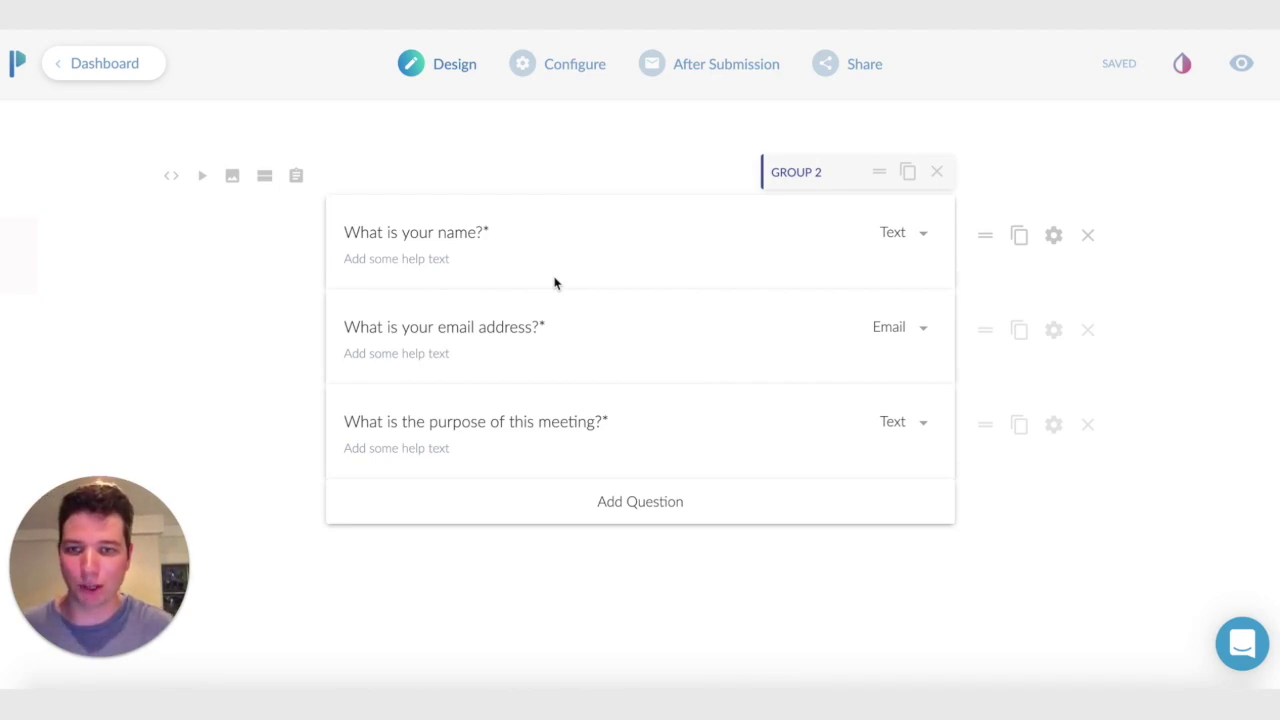
click(380, 232)
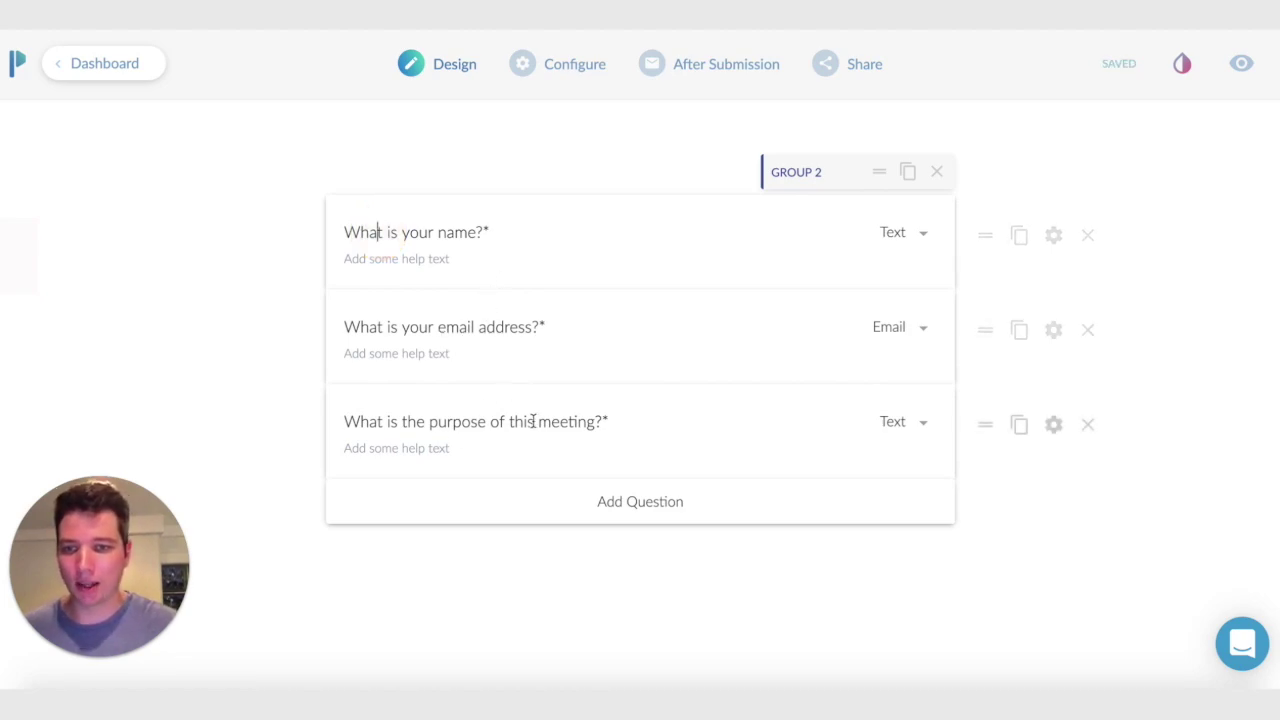
click(696, 524)
text(Pick a time*)
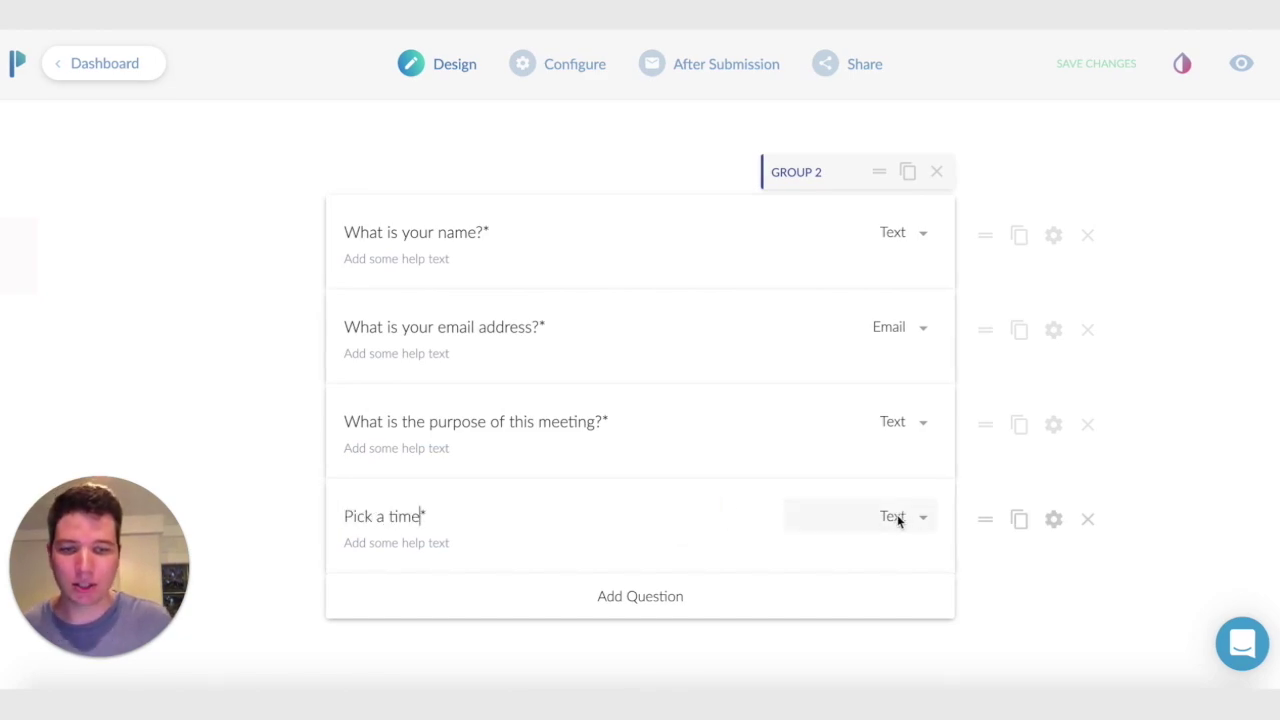
scroll(898, 518, down, 2)
click(889, 446)
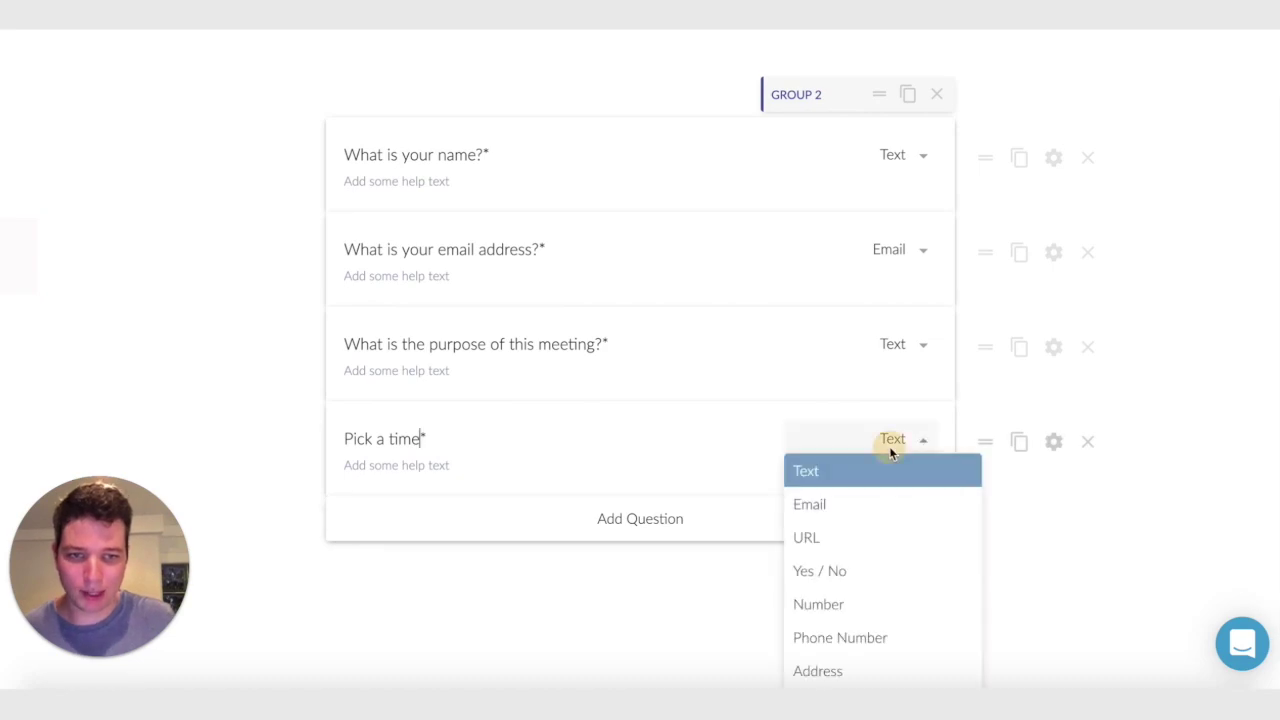
scroll(874, 500, down, 3)
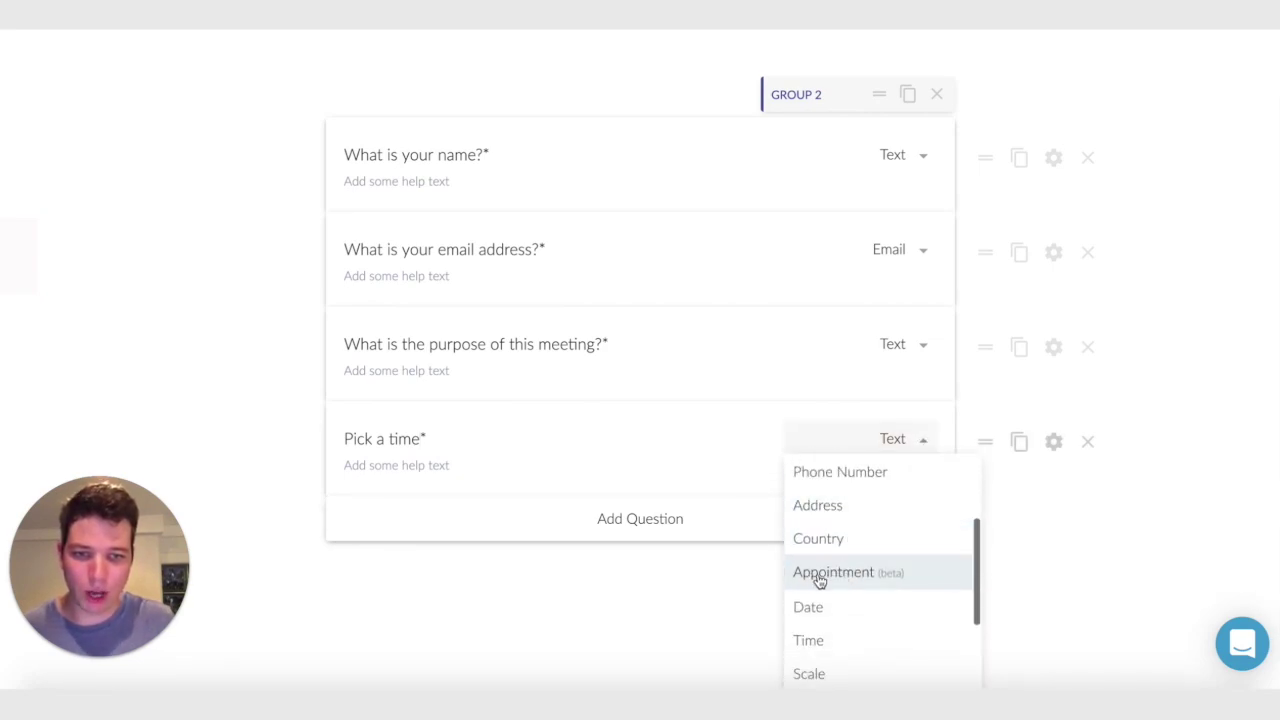
click(847, 585)
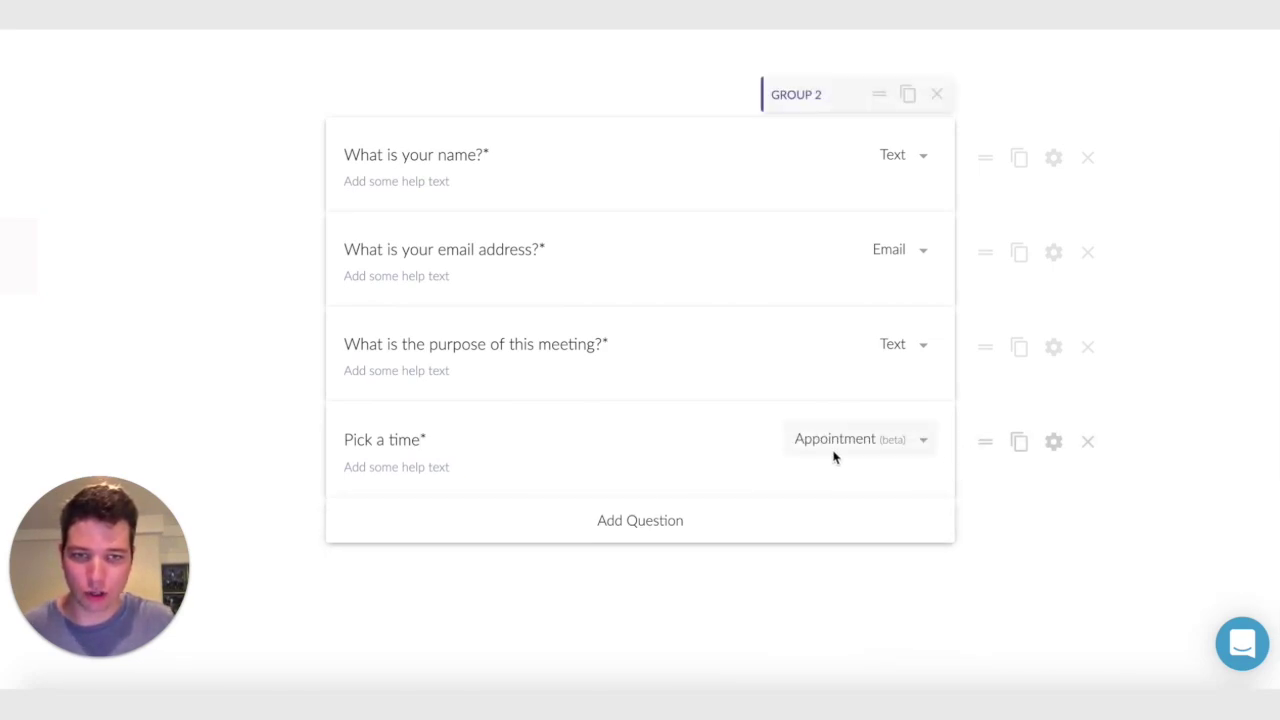
Open the Pick a time configuration and link it to the second Google Calendar
click(1053, 444)
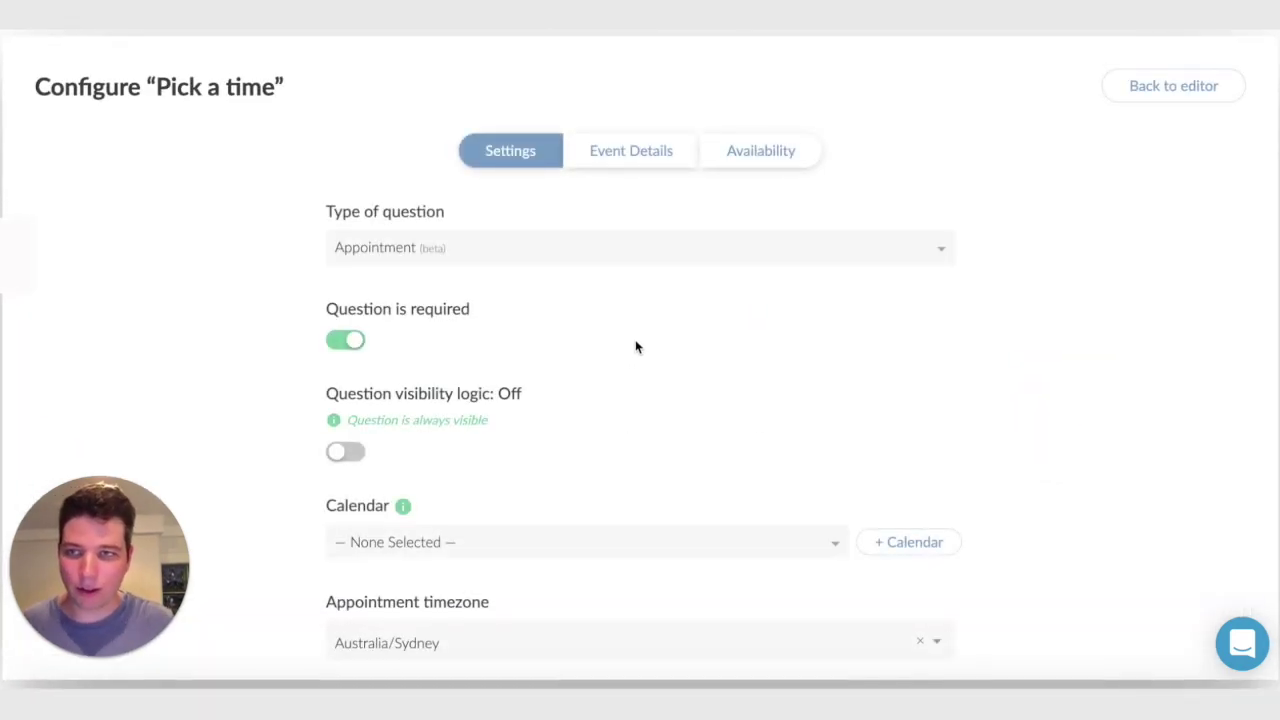
scroll(563, 331, down, 2)
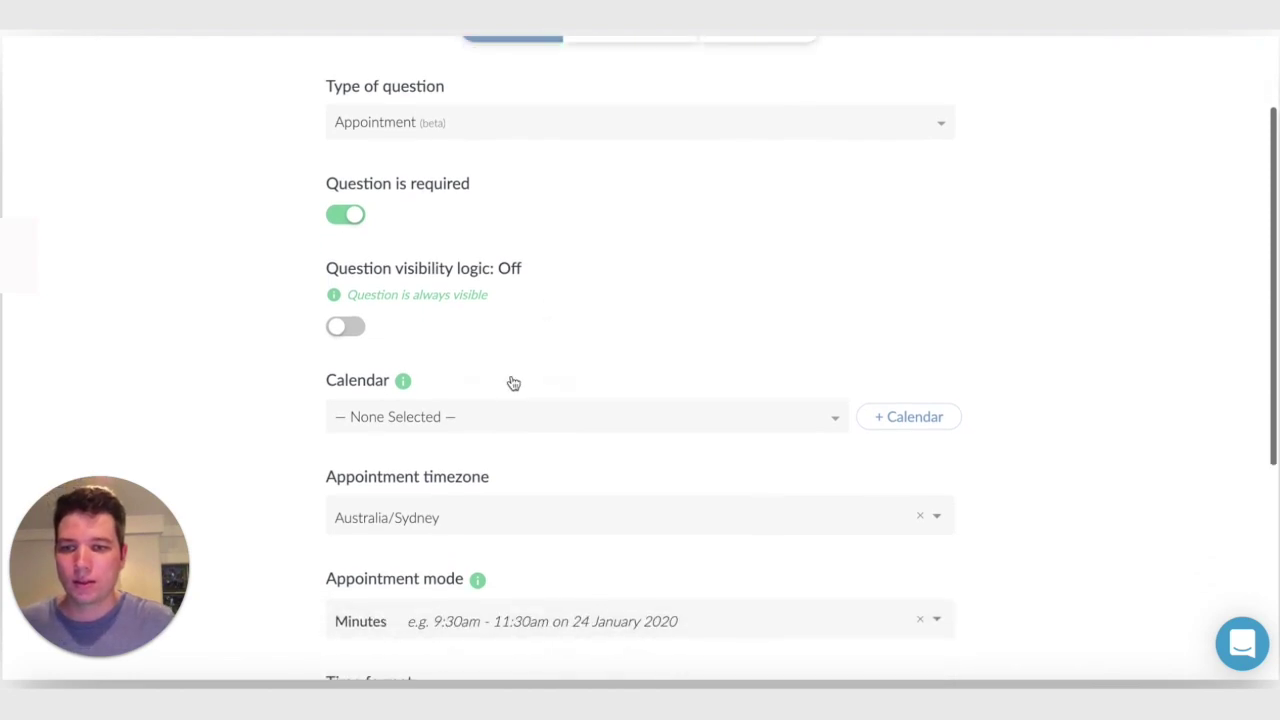
click(466, 417)
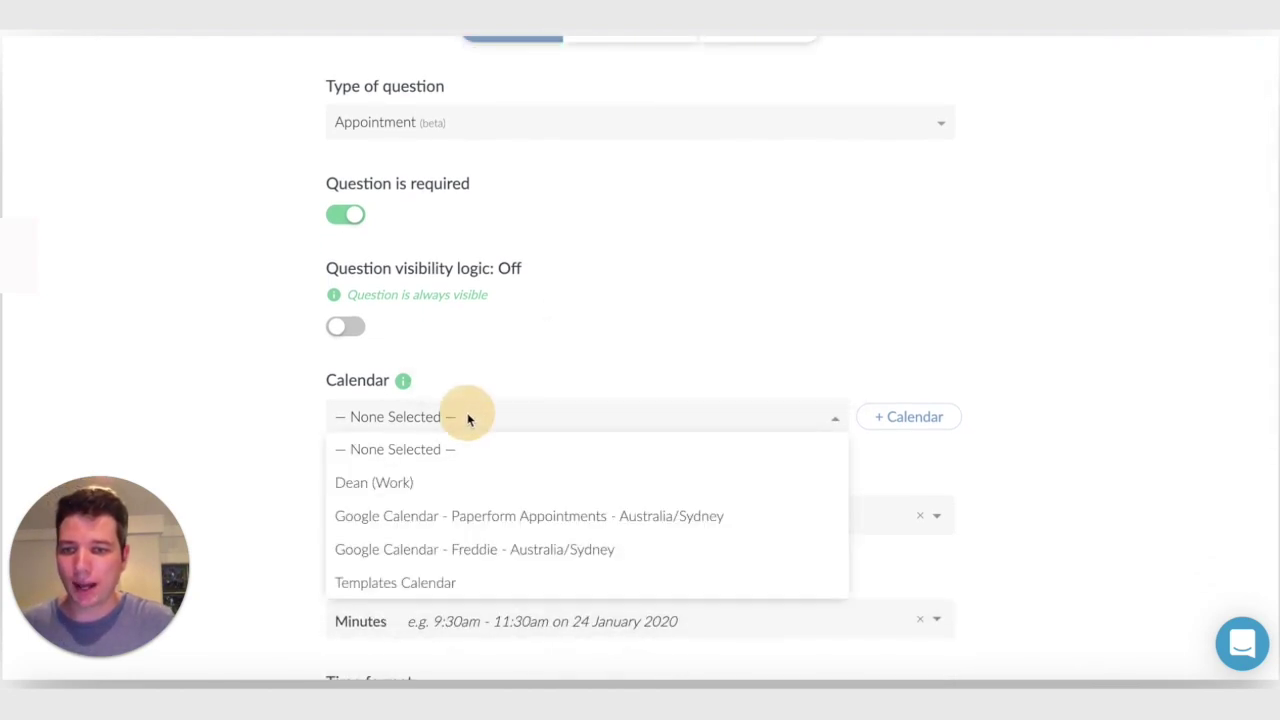
click(432, 553)
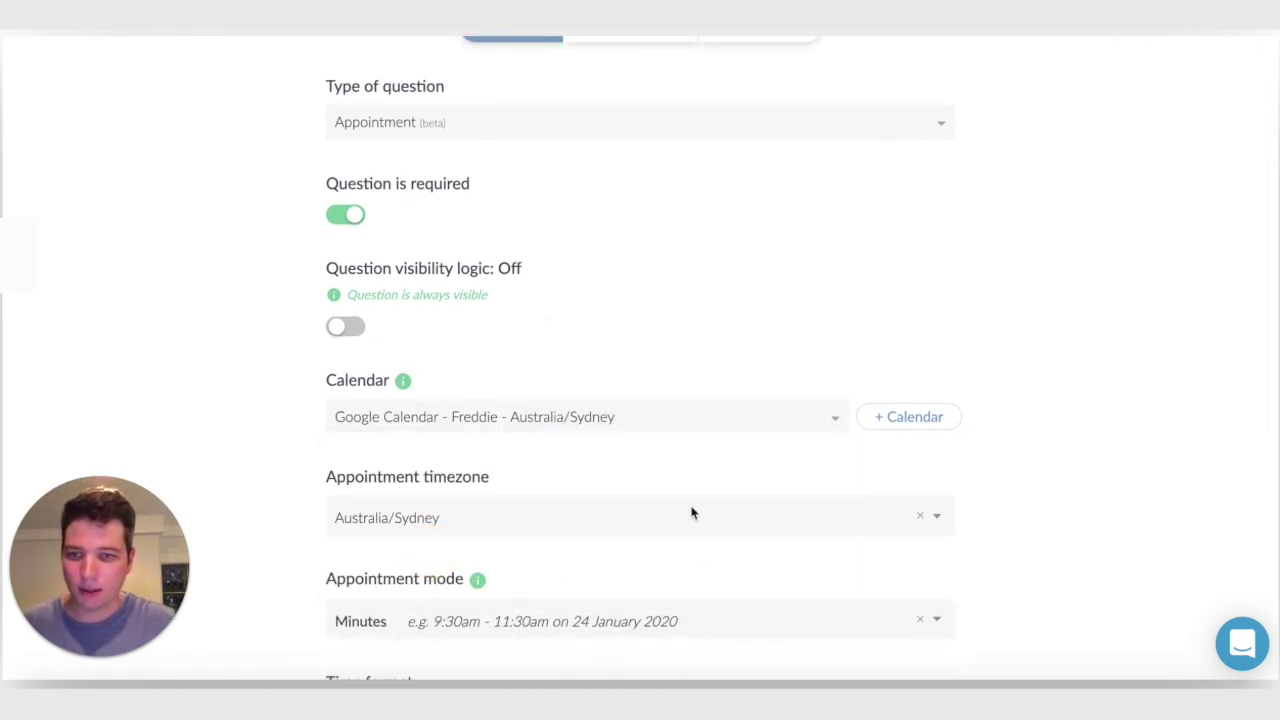
Review the appointment mode choices, leave them unchanged, and go to Event Details
scroll(563, 486, down, 2)
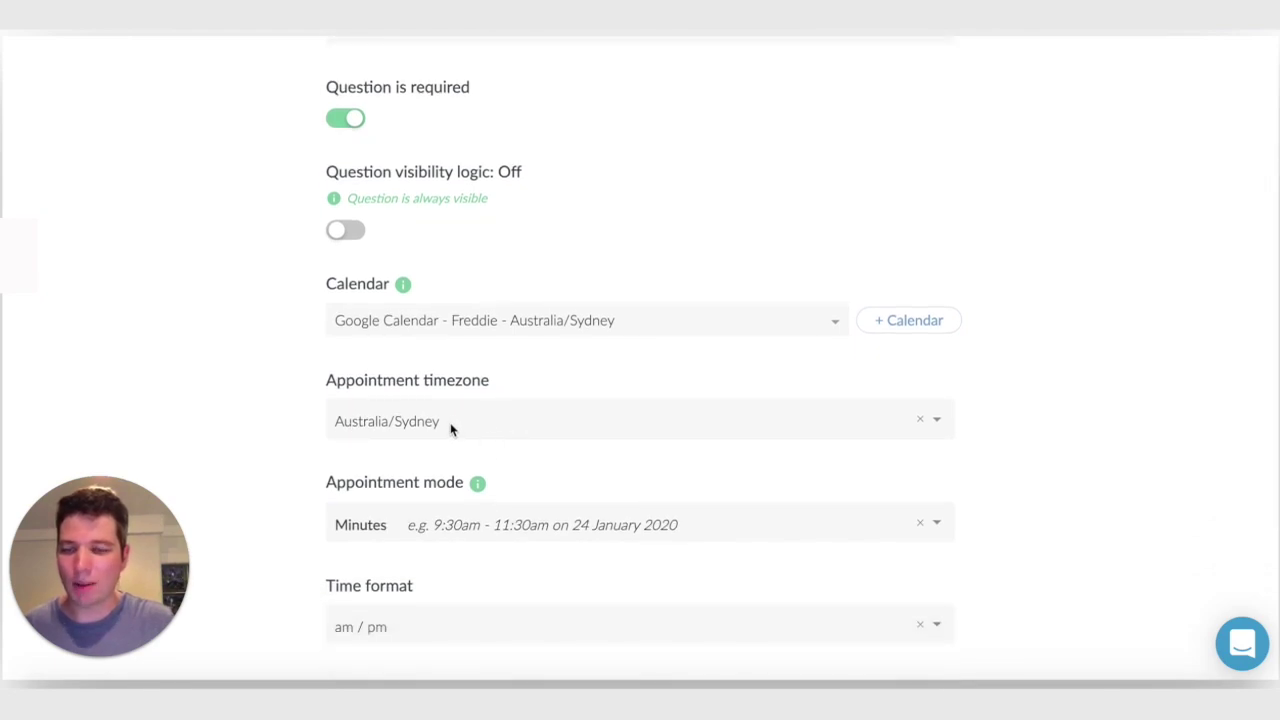
scroll(449, 427, down, 1)
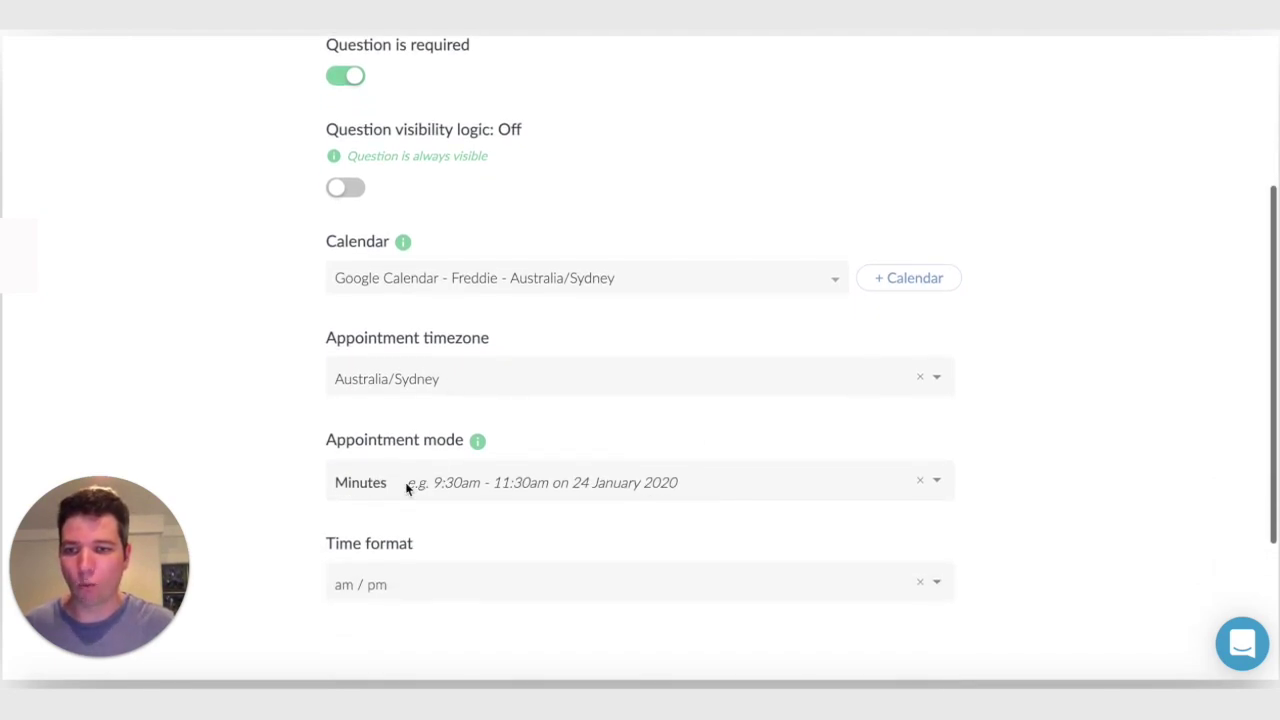
click(408, 490)
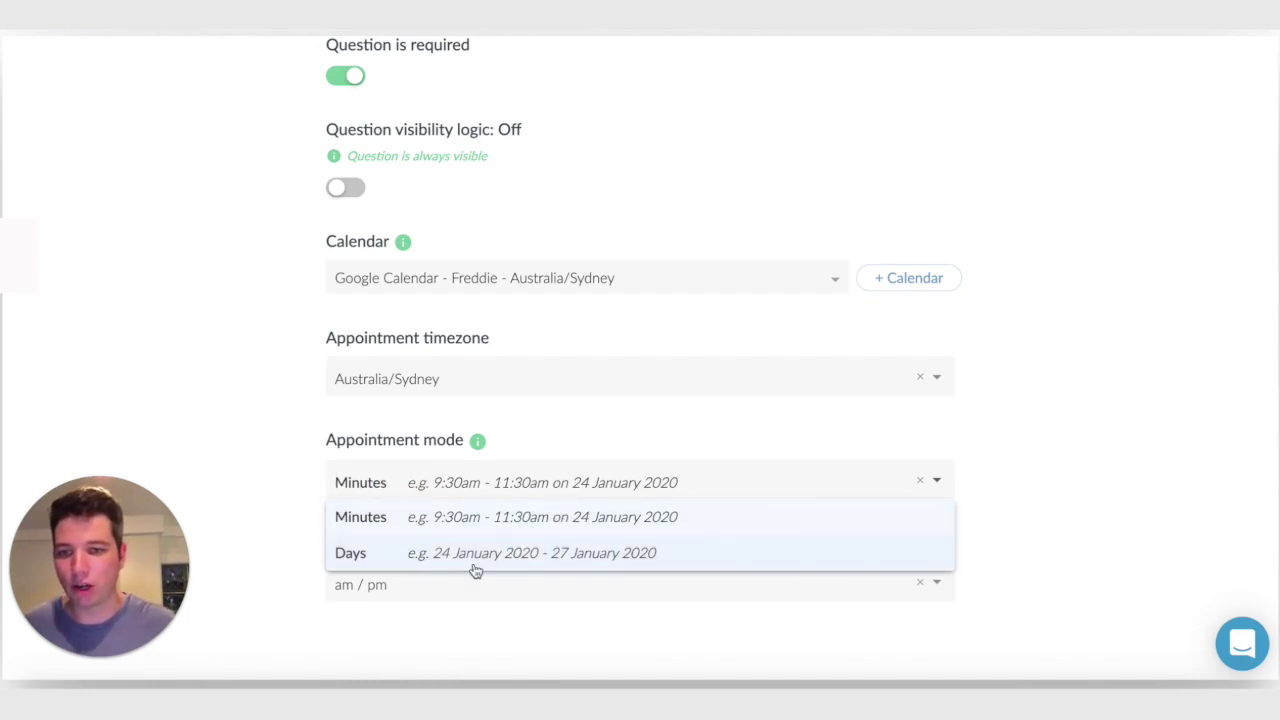
click(1080, 493)
scroll(566, 551, down, 2)
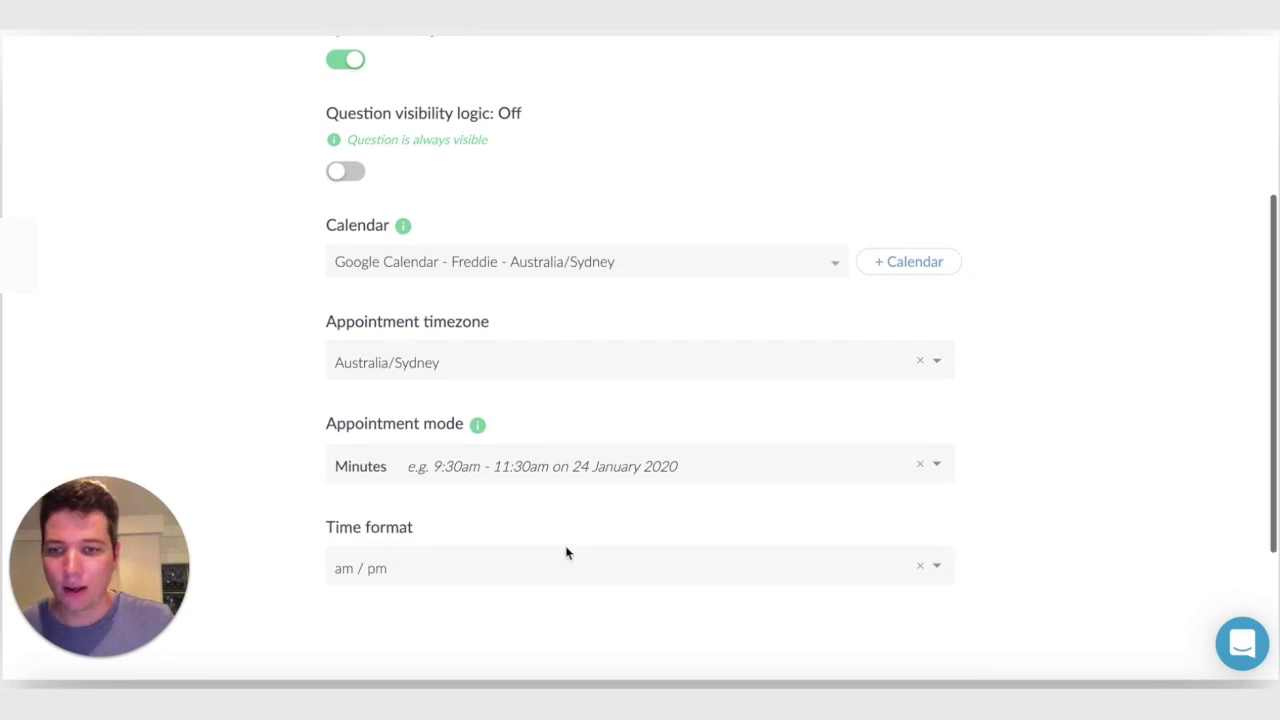
scroll(395, 480, up, 5)
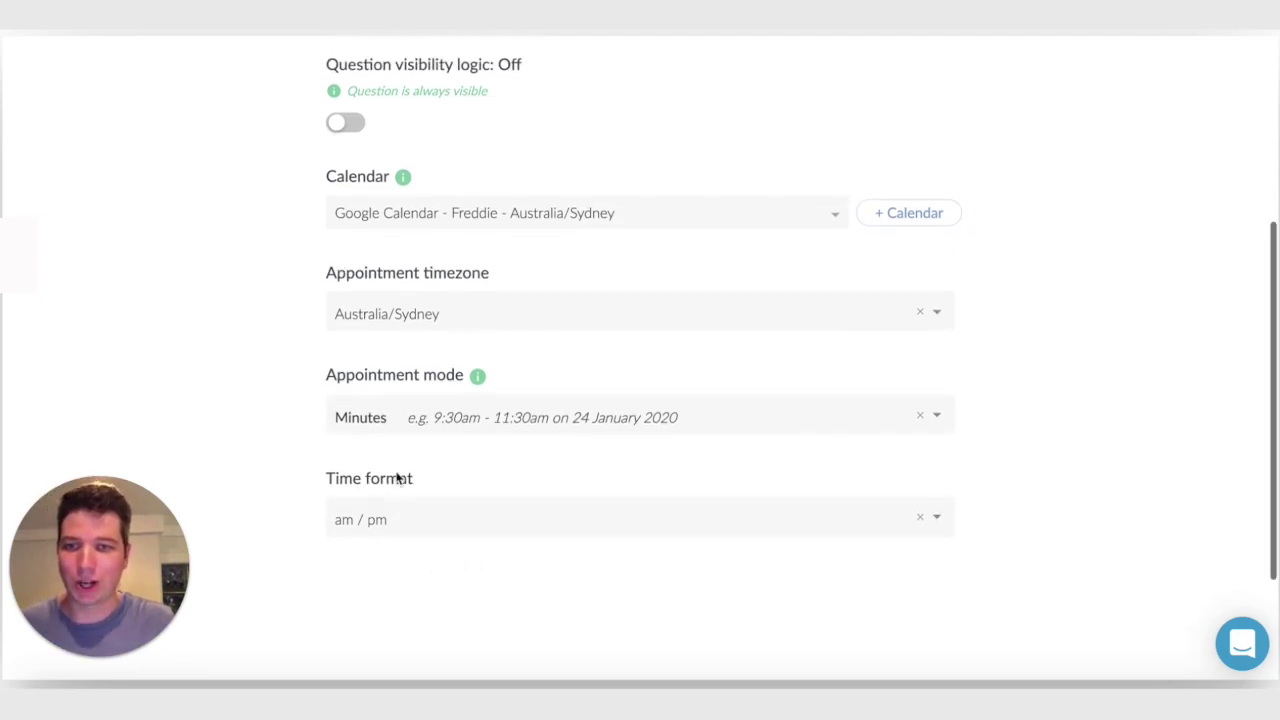
click(630, 163)
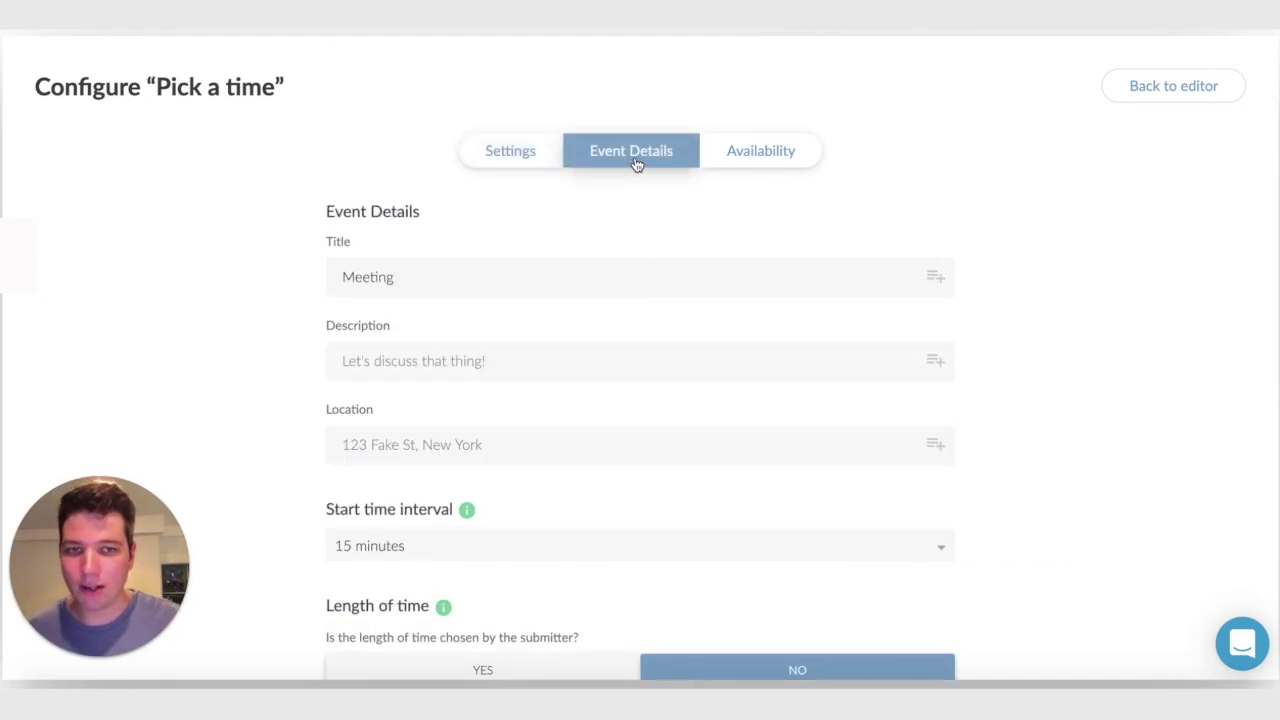
Make the event Title read 'Meeting with' followed by the name answer
click(391, 277)
click(529, 276)
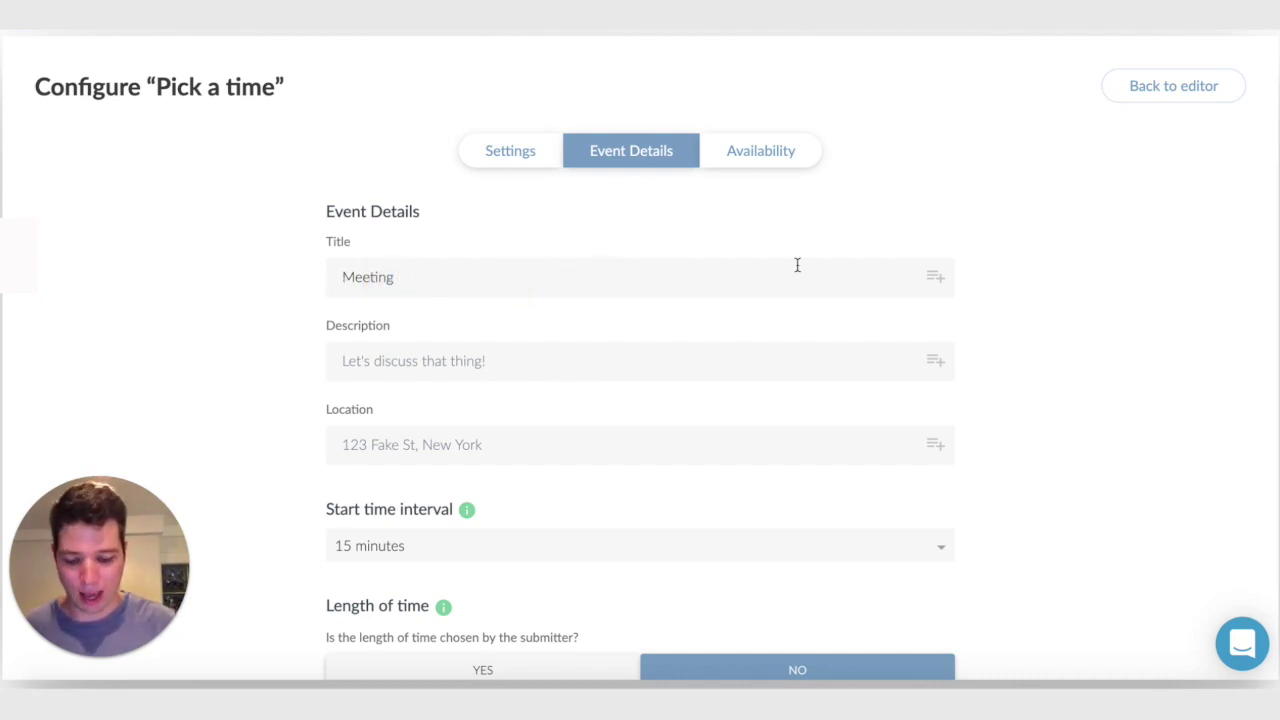
text(with)
click(935, 278)
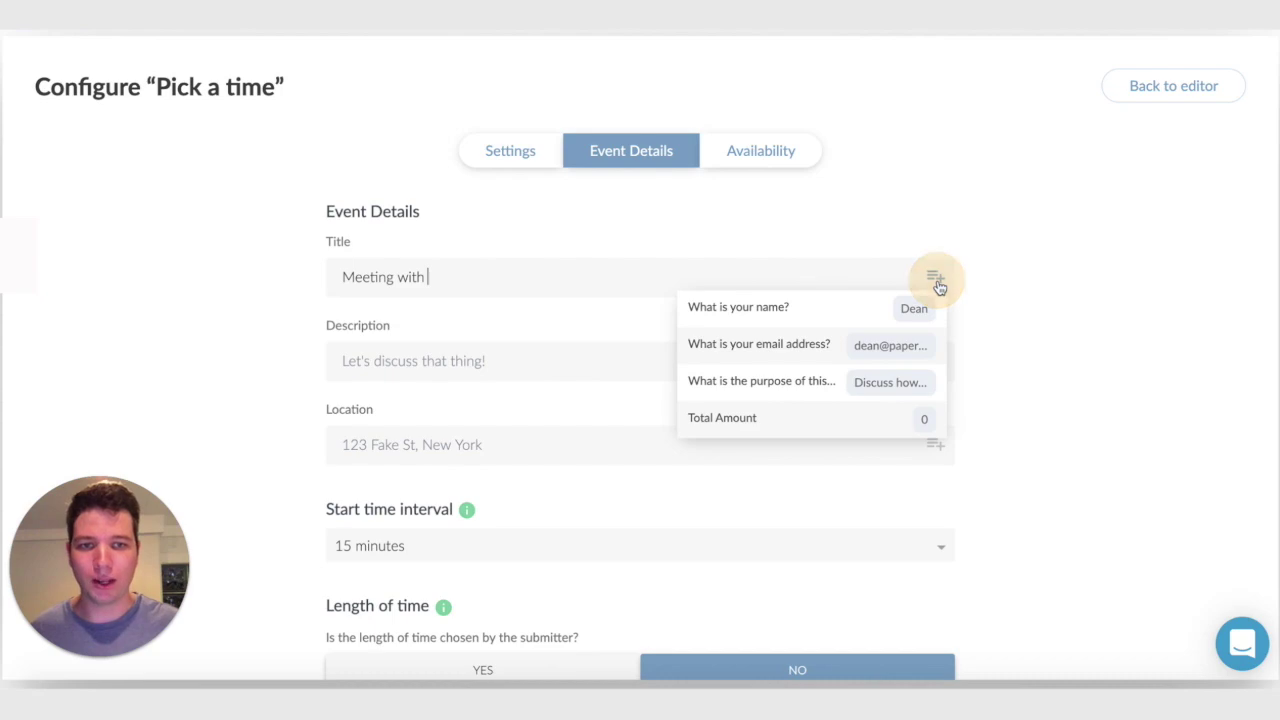
click(816, 313)
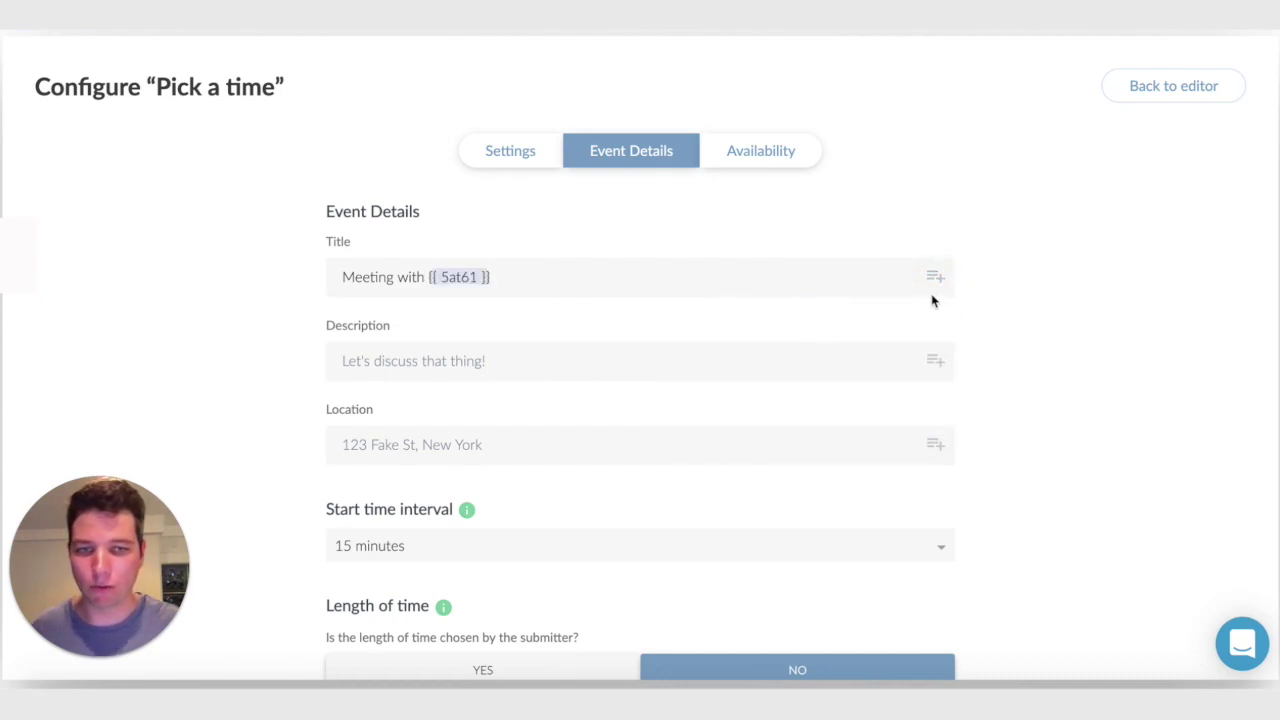
click(1013, 311)
Insert the meeting-purpose answer into the event Description
click(463, 358)
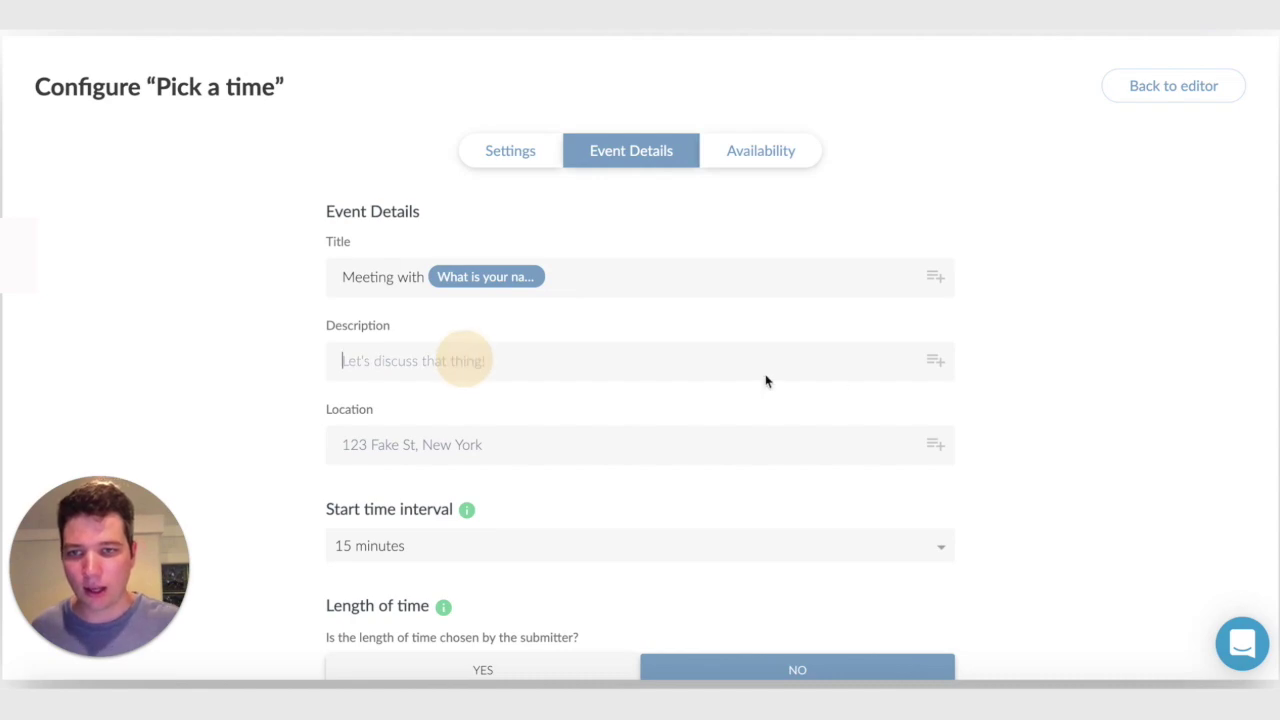
click(935, 360)
click(814, 467)
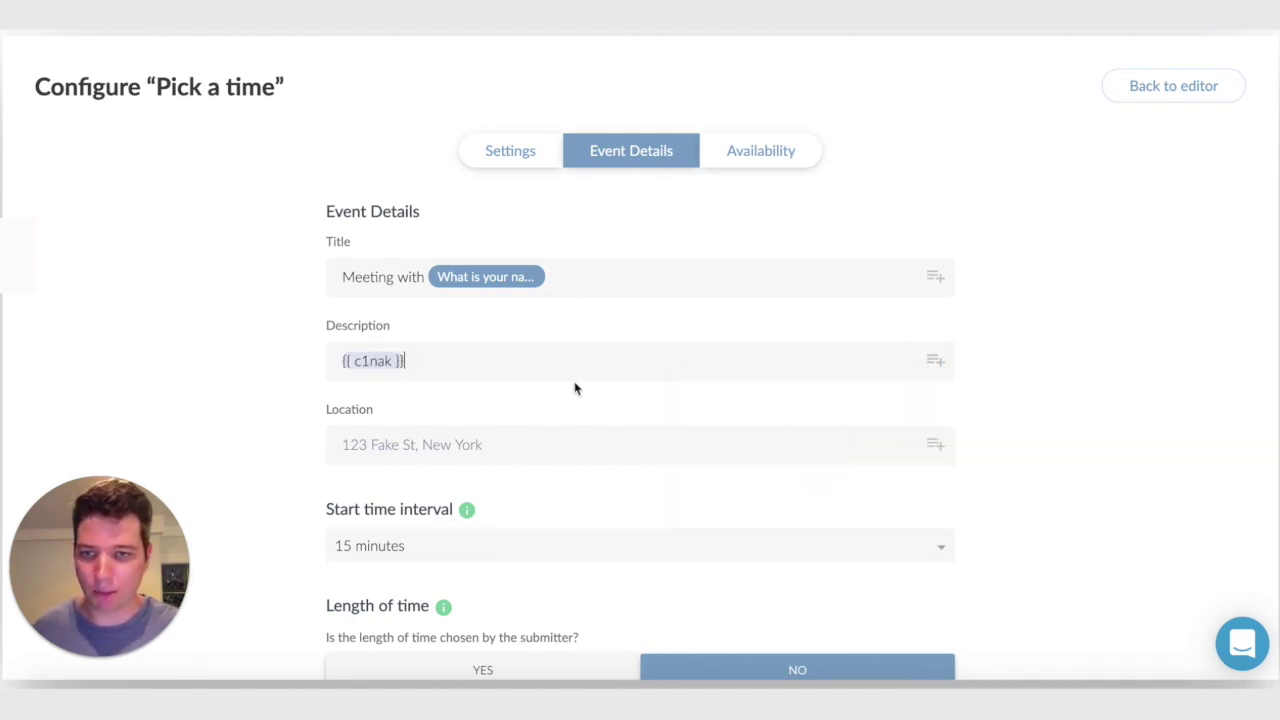
click(281, 389)
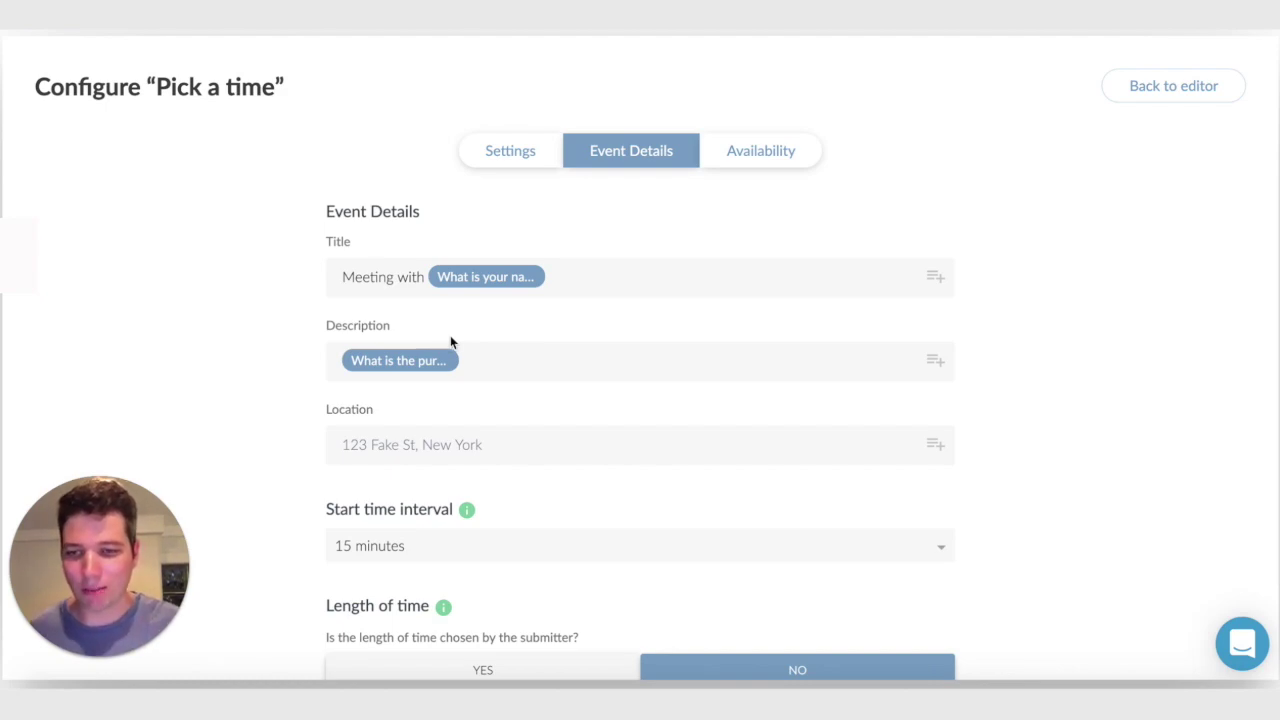
Keep a 15-minute start interval and a fixed 30-minute appointment length
scroll(450, 338, down, 3)
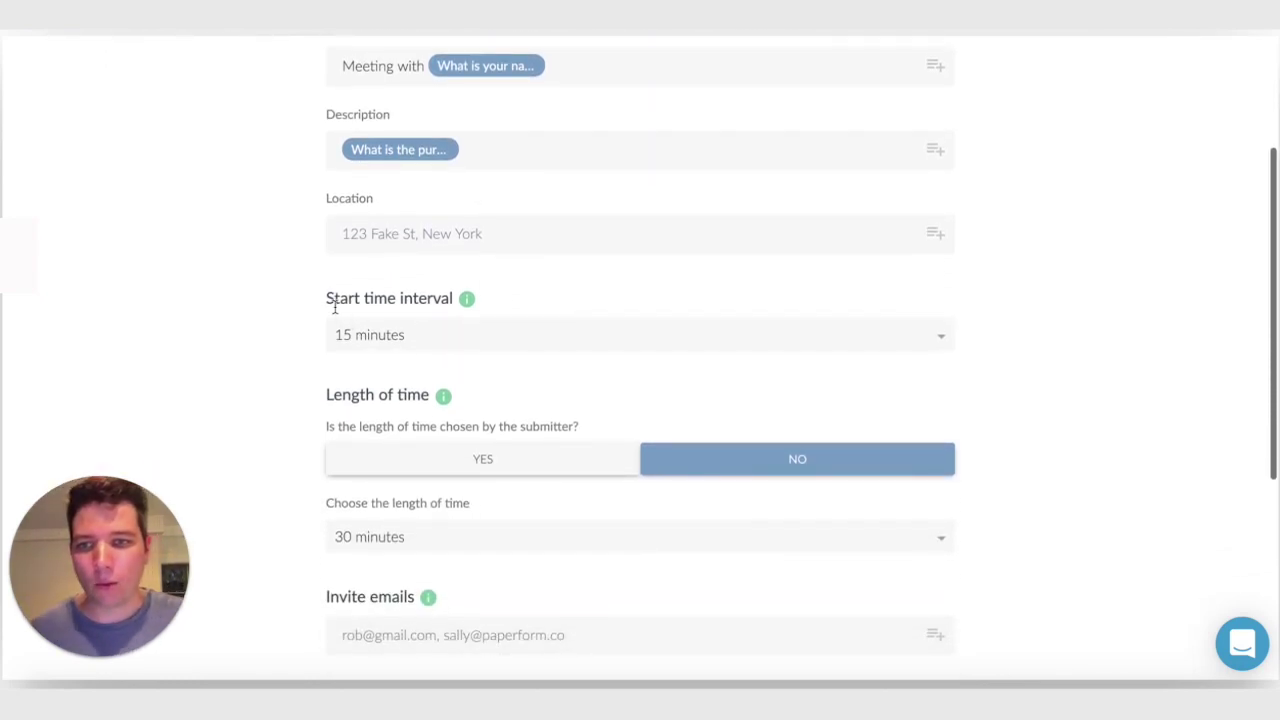
click(354, 335)
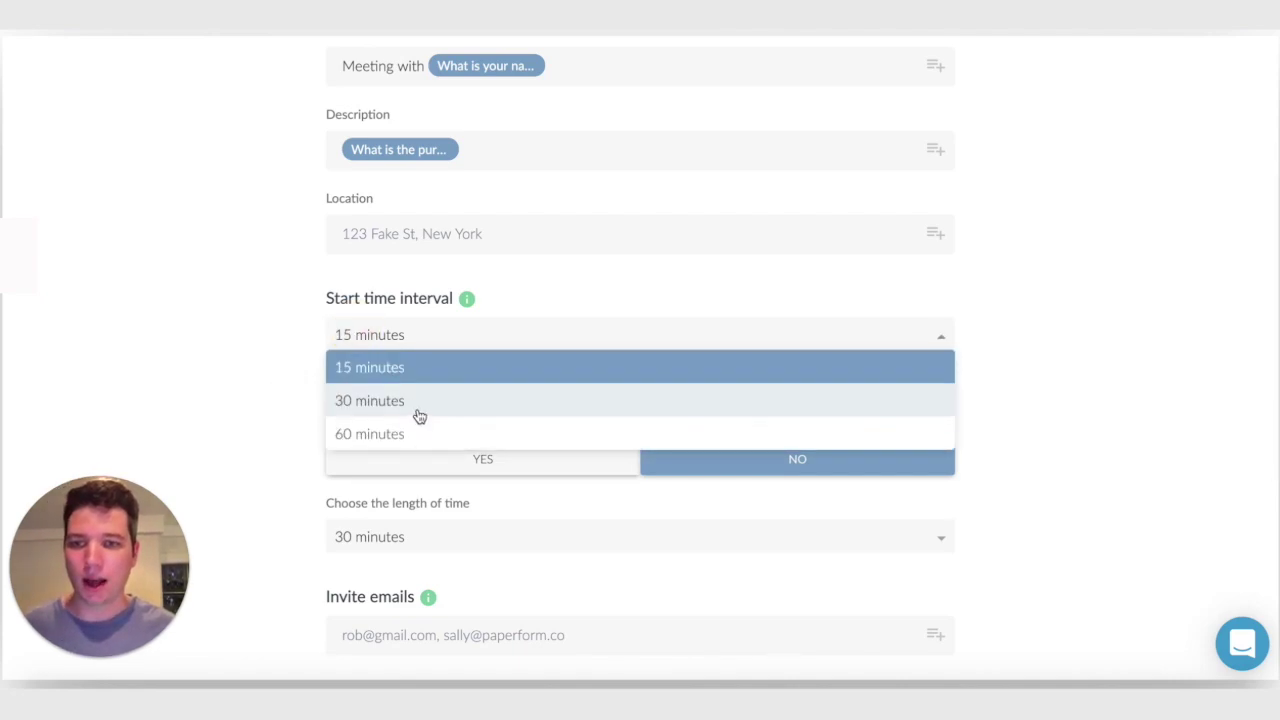
click(262, 420)
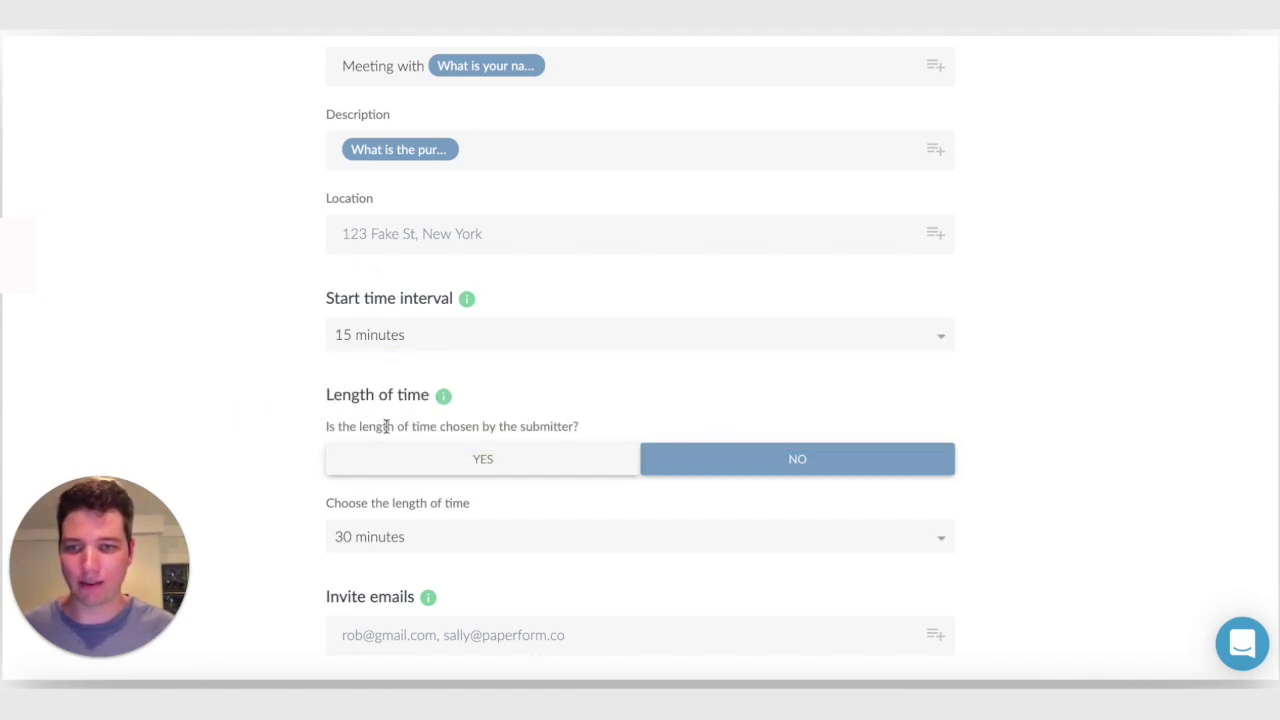
scroll(640, 430, down, 1)
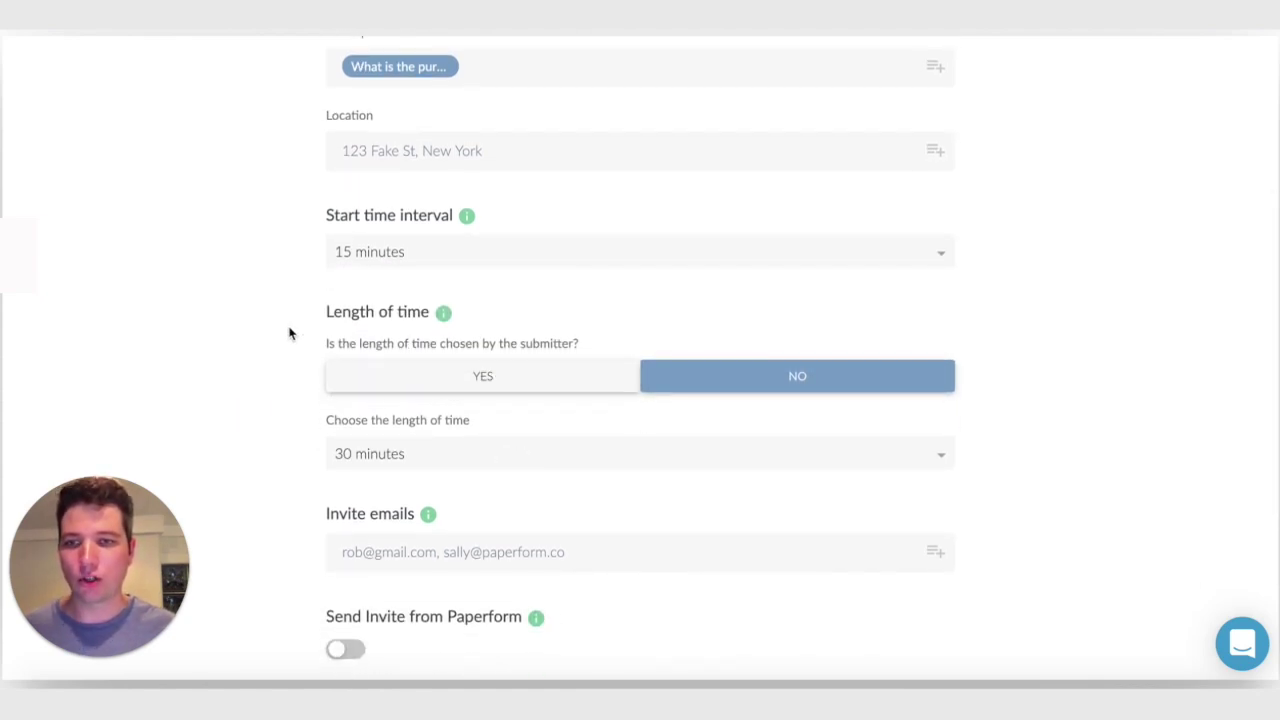
click(611, 383)
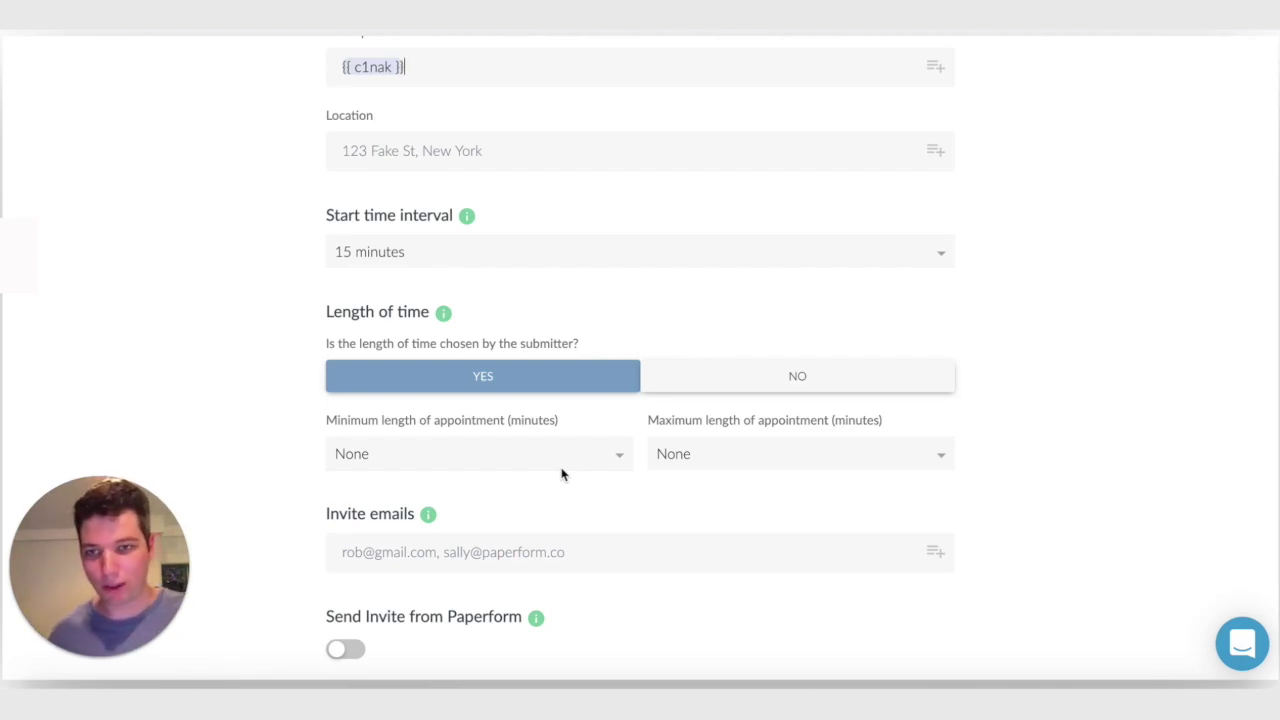
click(778, 378)
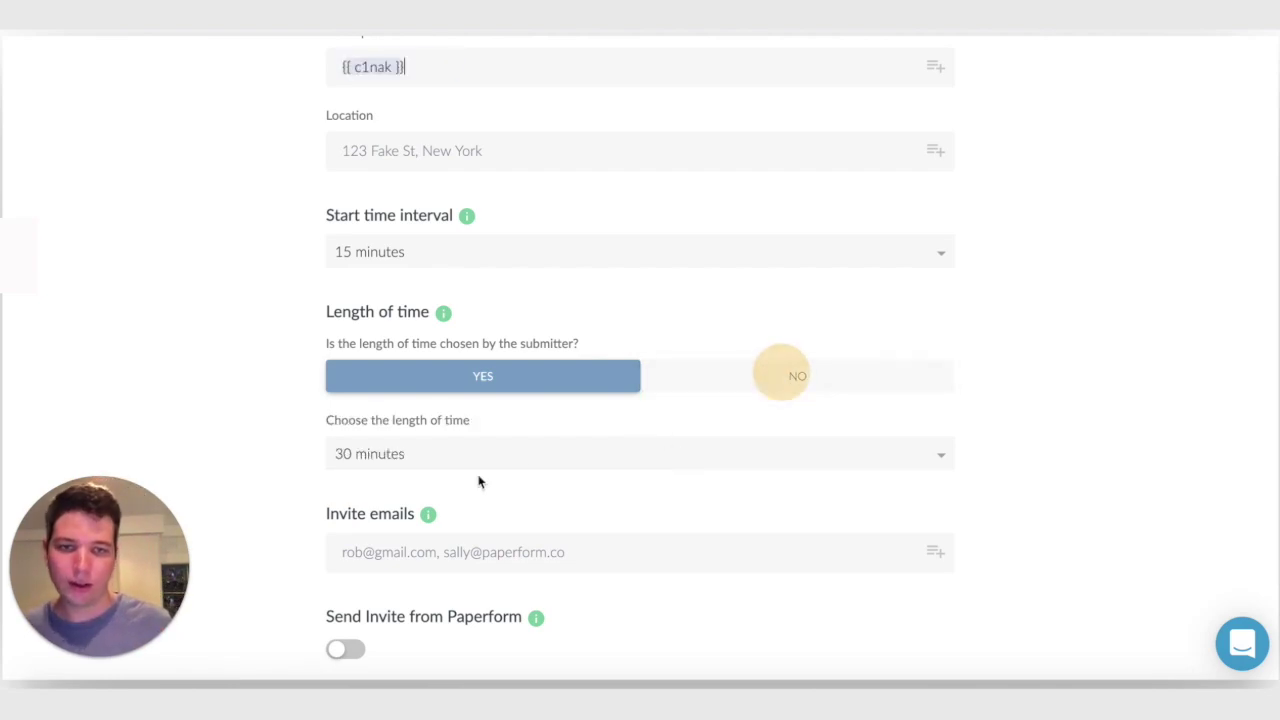
click(362, 455)
scroll(380, 478, down, 3)
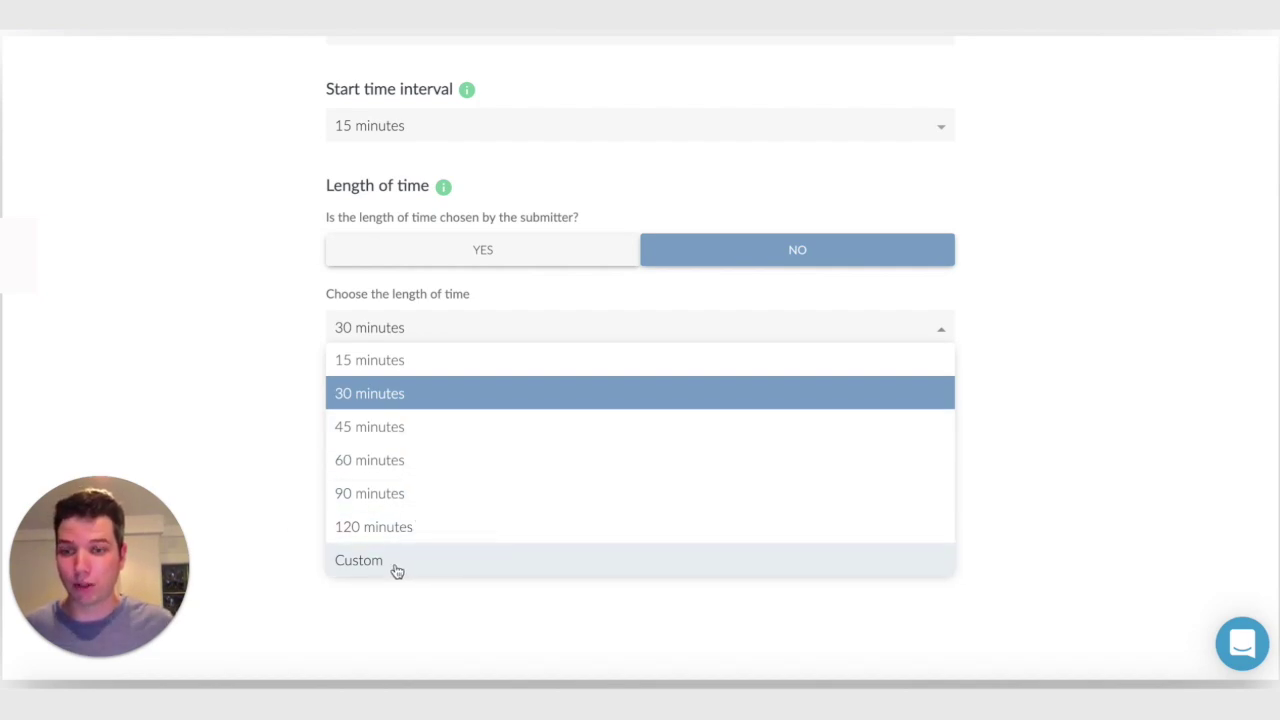
click(235, 300)
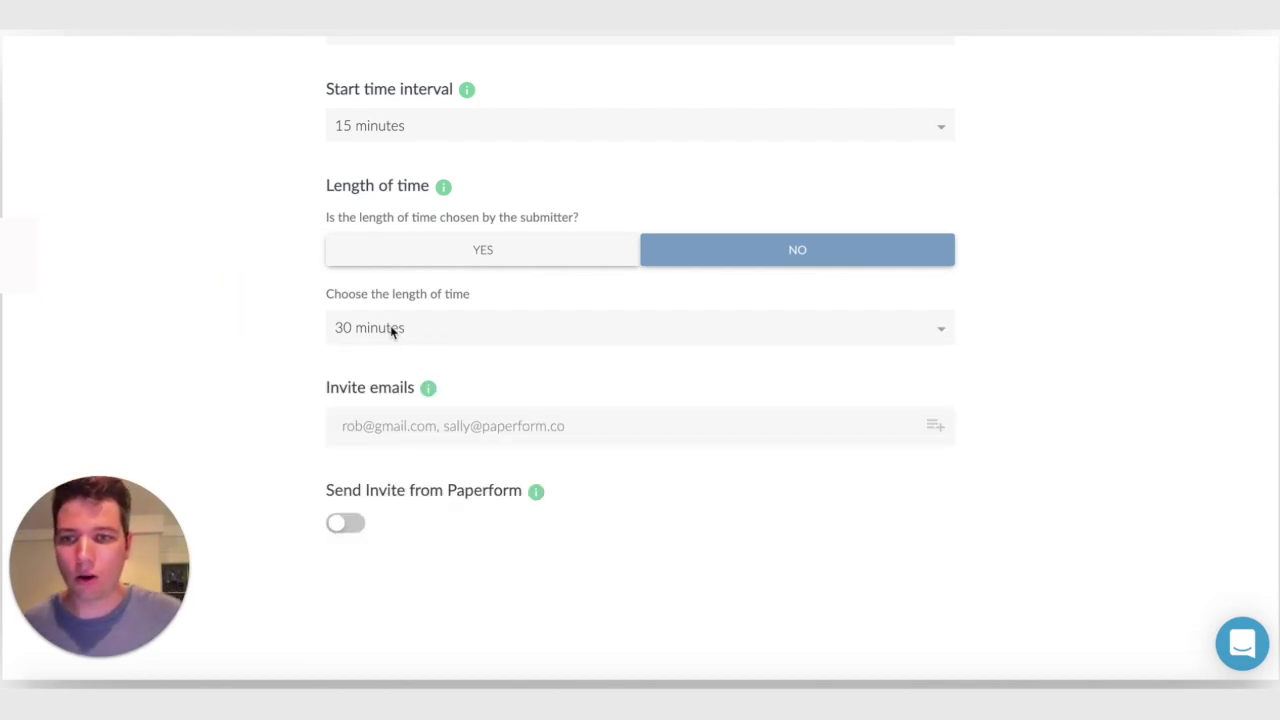
Fill Invite emails with the 'What is your email address?' answer
click(409, 424)
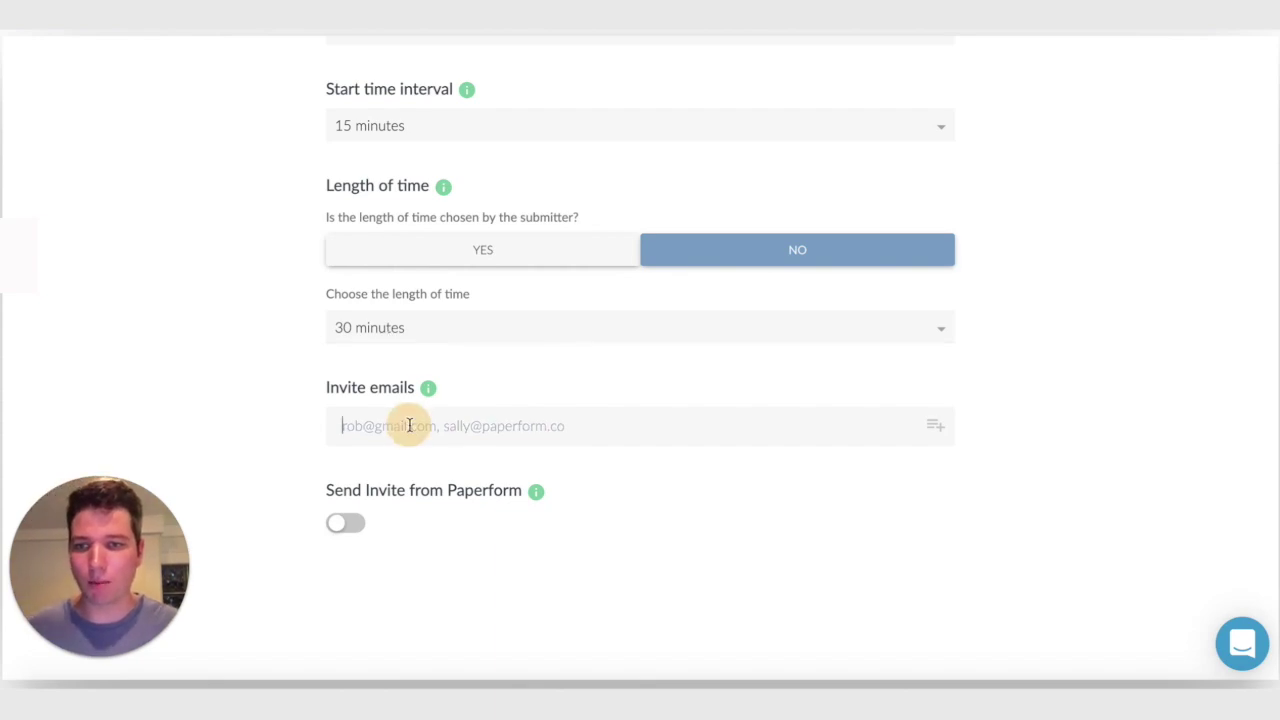
click(933, 425)
click(832, 492)
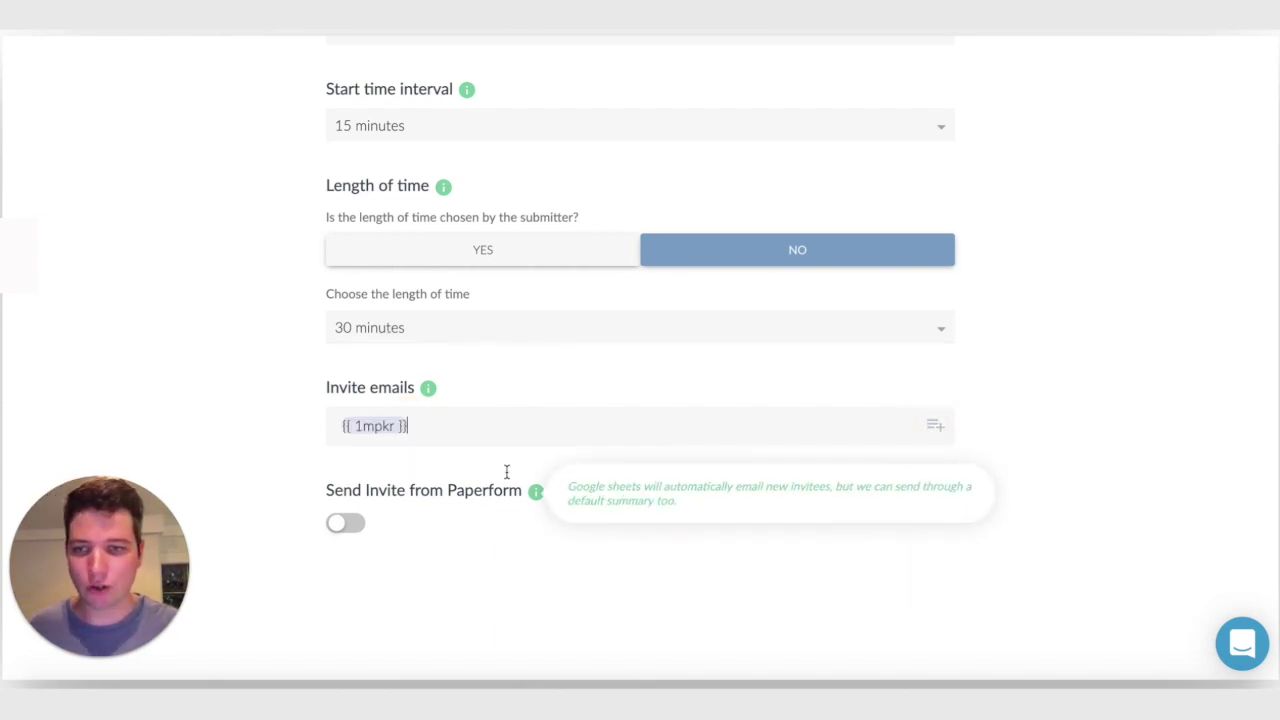
scroll(329, 457, up, 5)
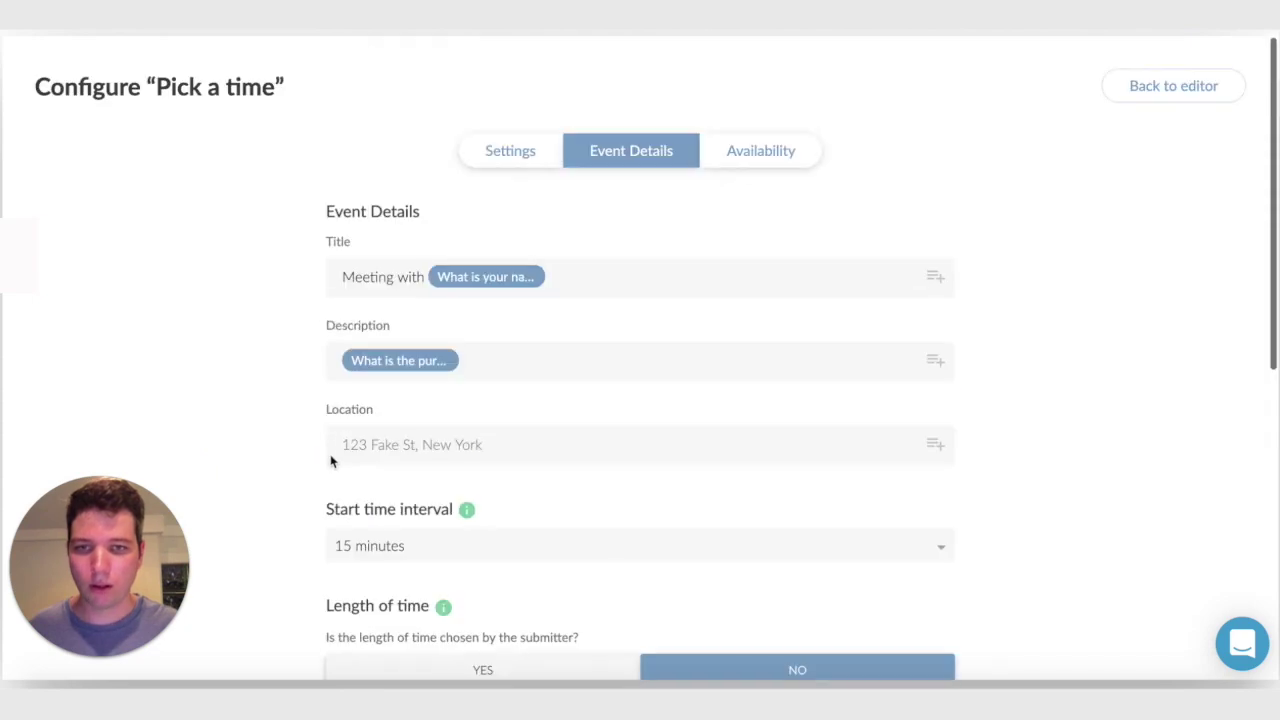
Add Saturday 9:00 AM–5:00 PM availability and mark Wednesday as not available
click(781, 162)
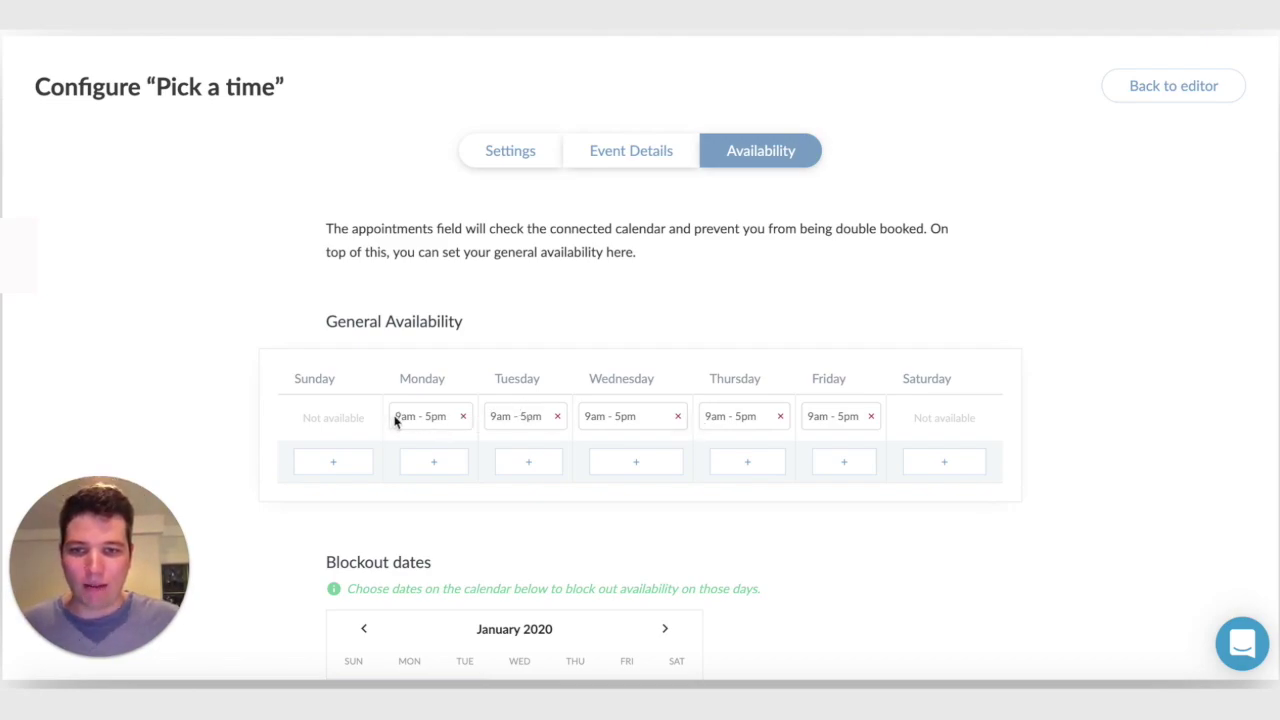
click(951, 466)
scroll(800, 480, down, 1)
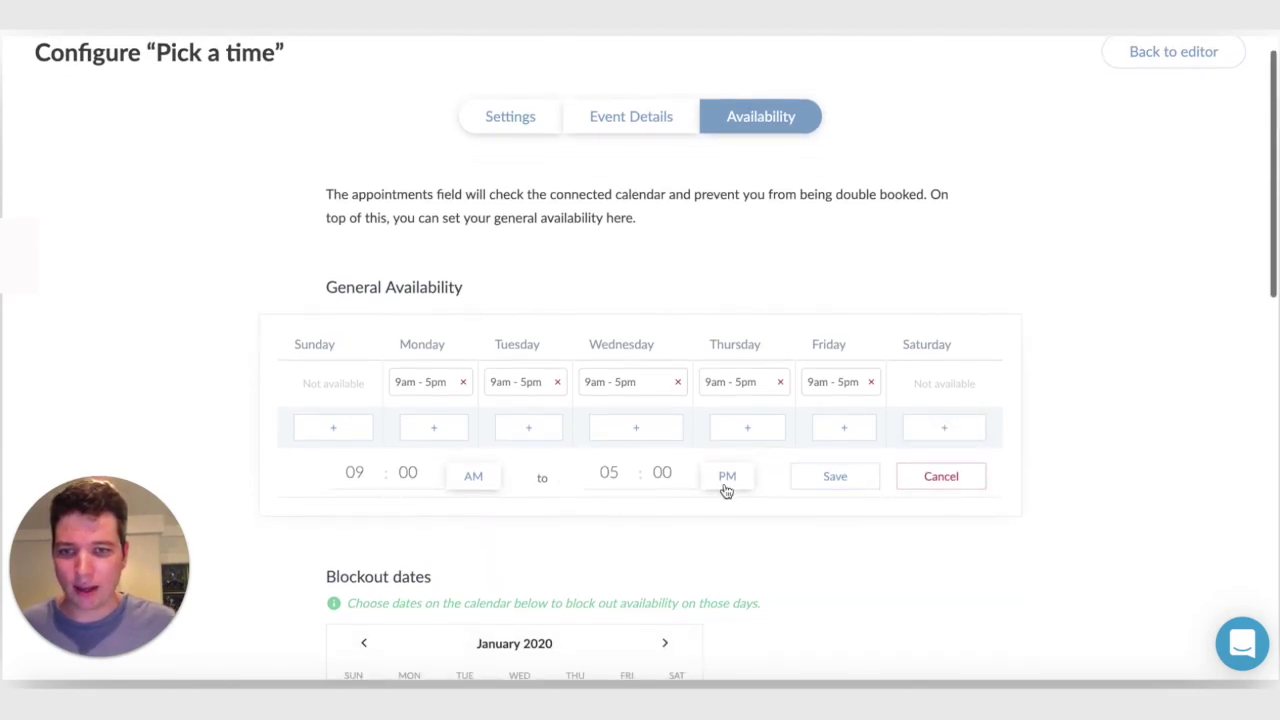
click(818, 480)
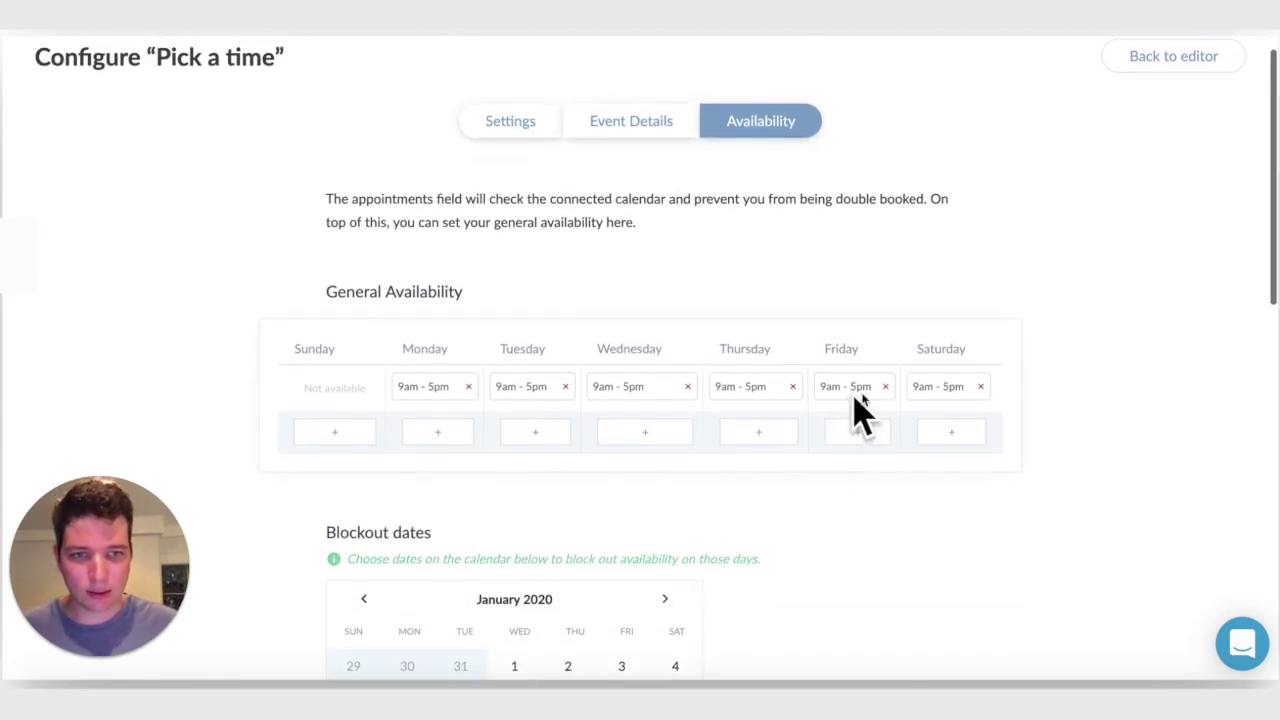
click(688, 386)
scroll(568, 472, down, 1)
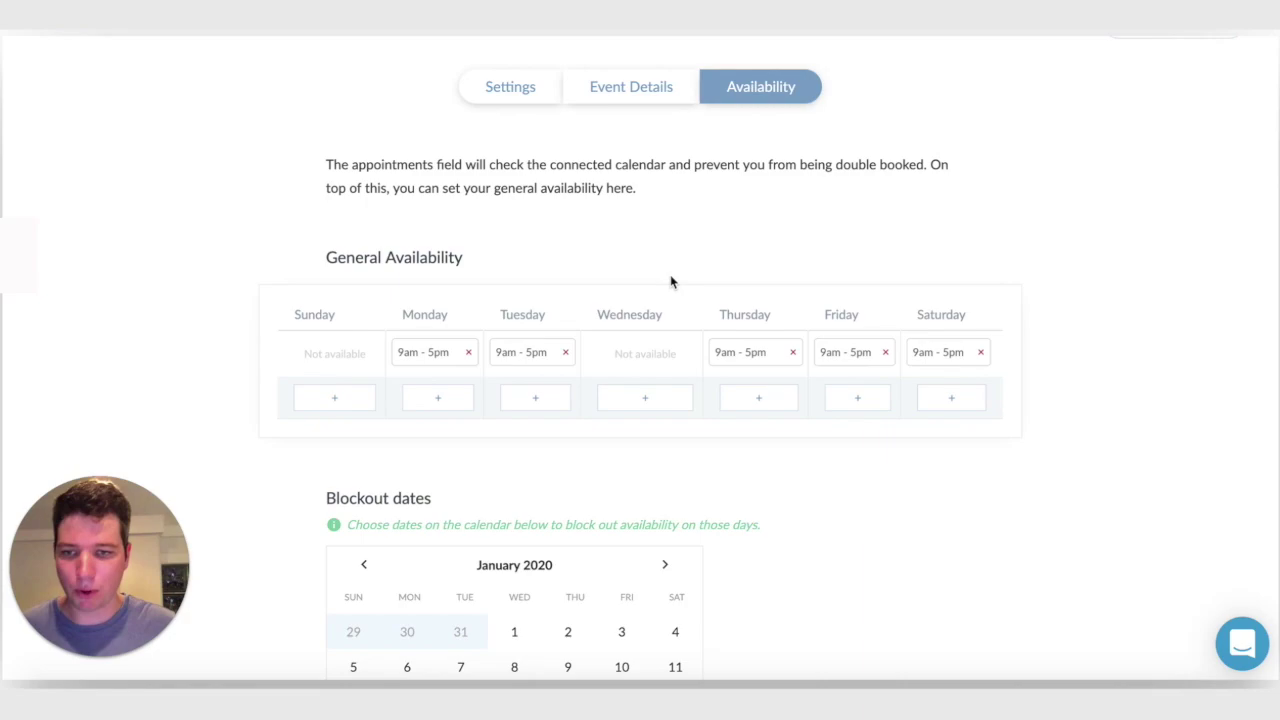
scroll(665, 286, down, 4)
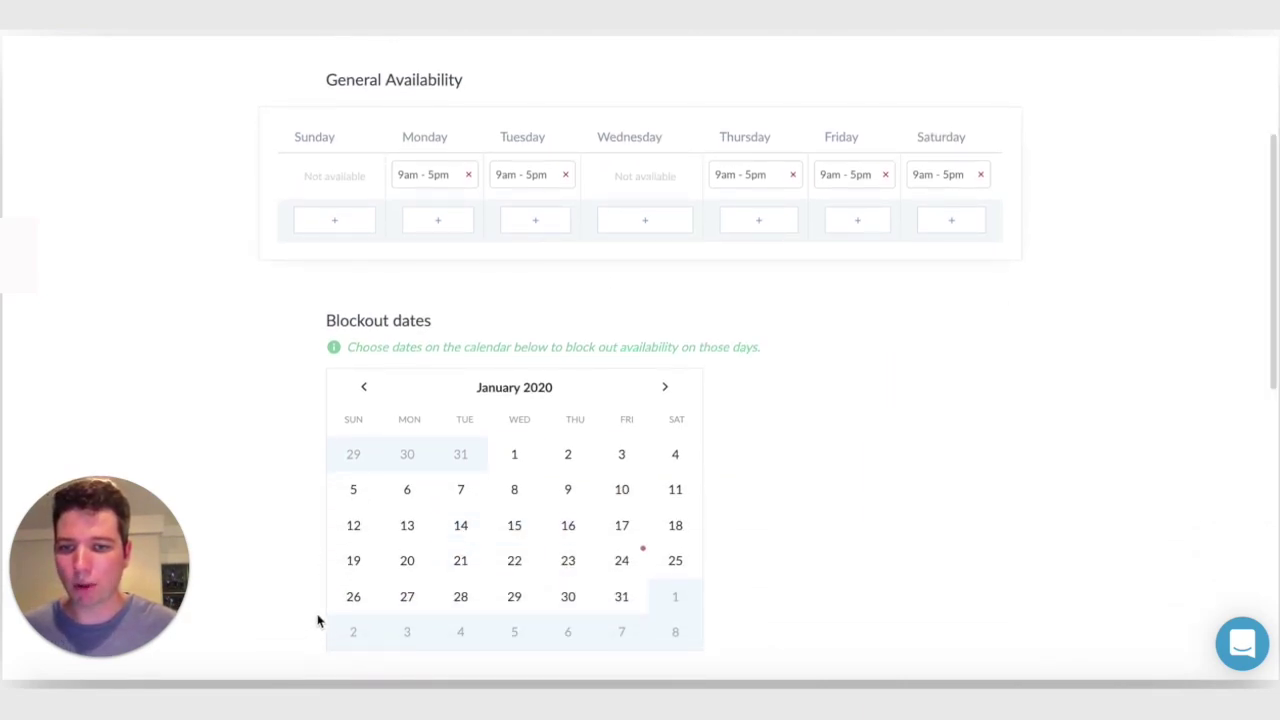
Block out 25 to 28 February 2020 on the appointment calendar
click(666, 390)
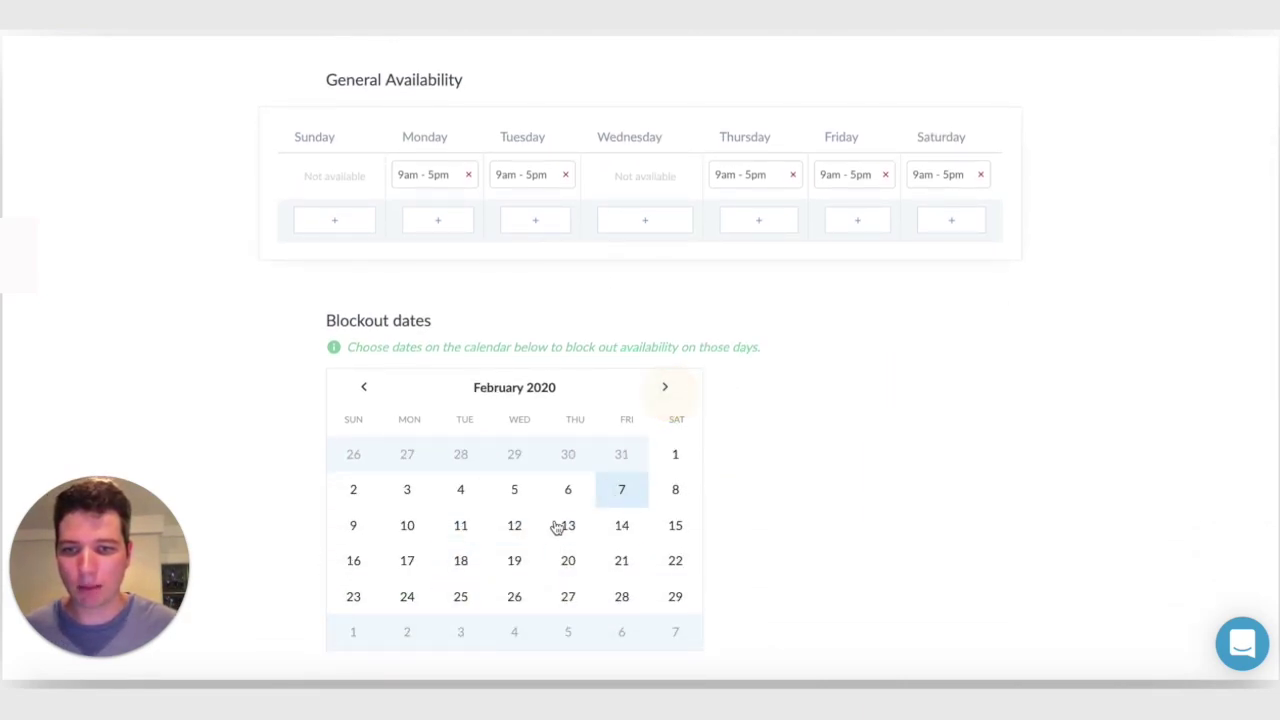
click(461, 600)
click(621, 597)
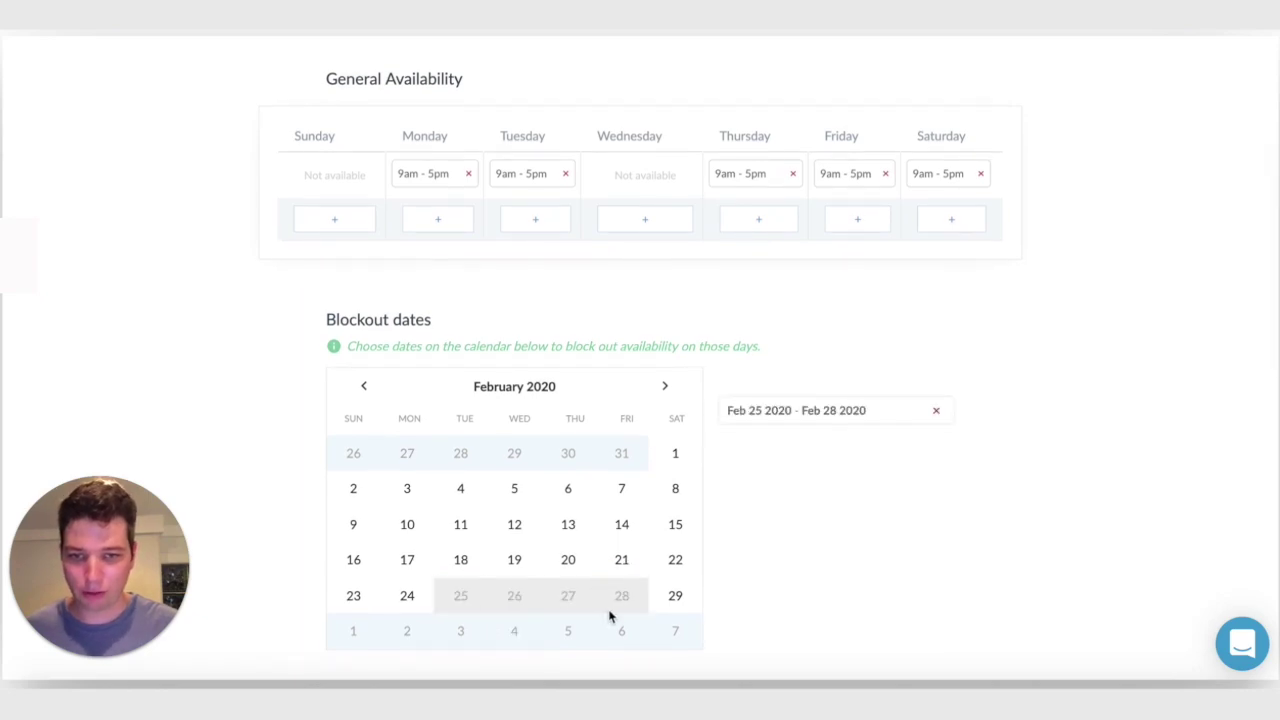
scroll(677, 594, down, 6)
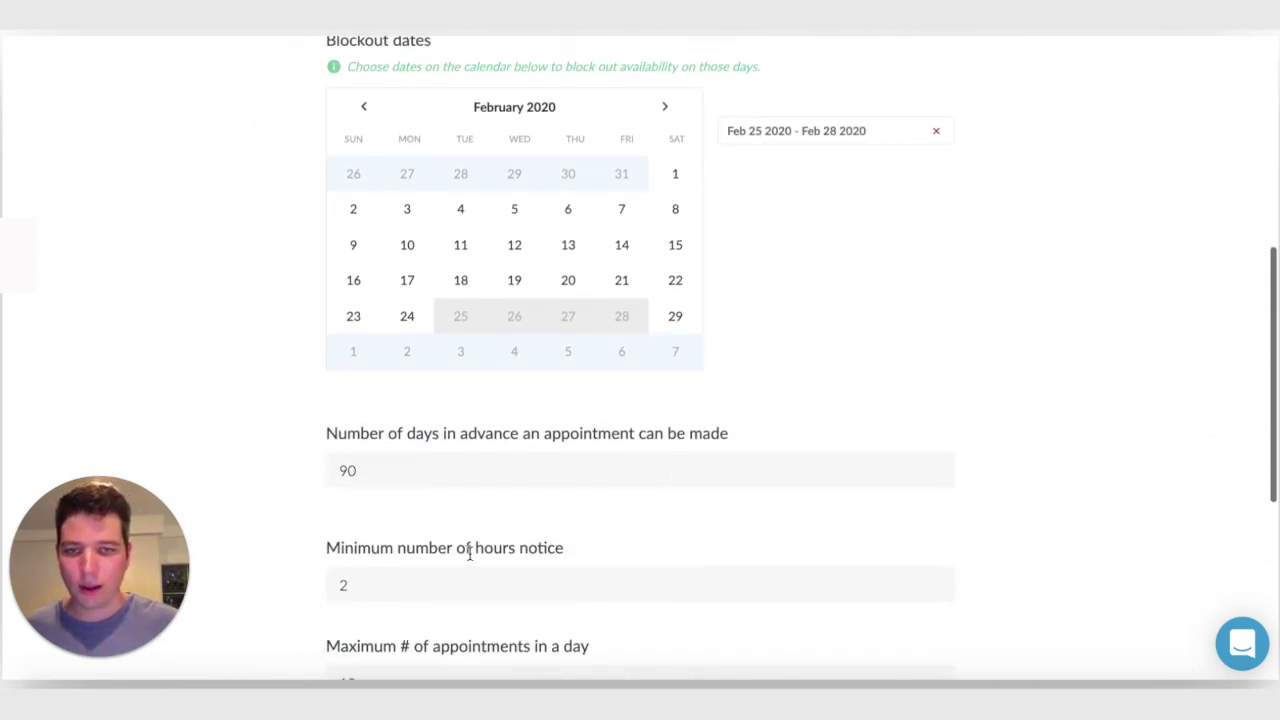
scroll(457, 363, down, 1)
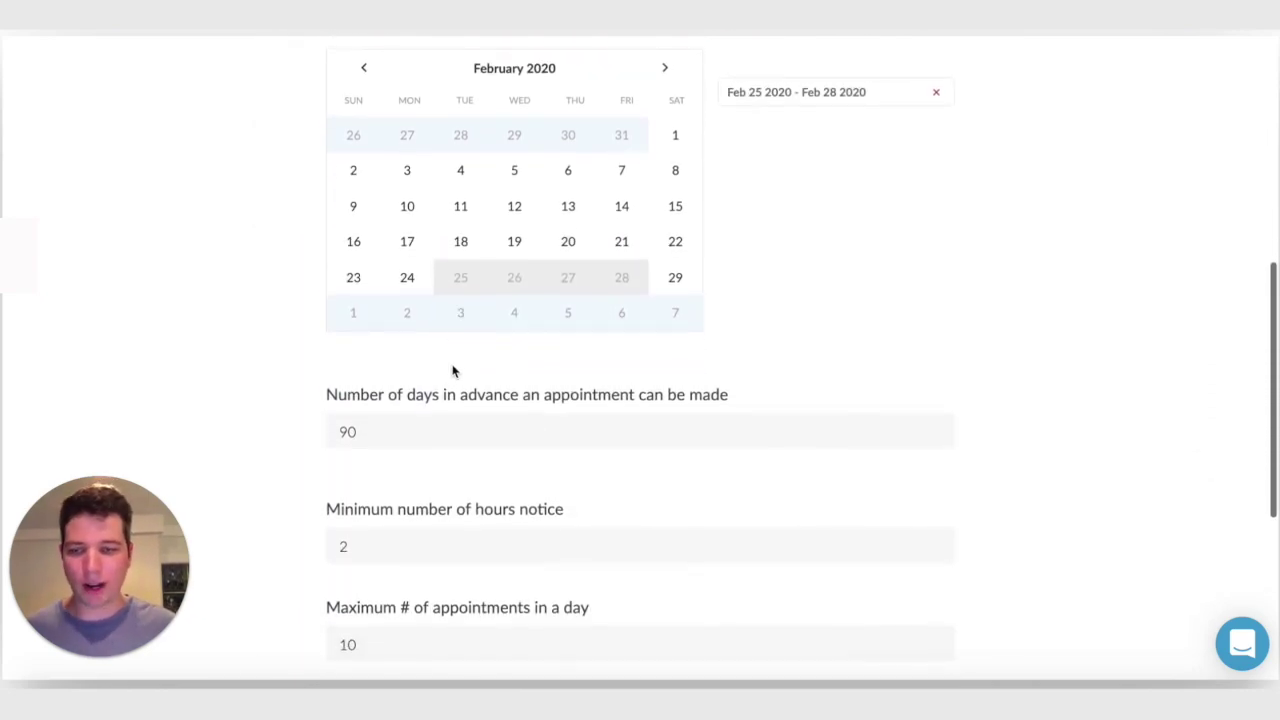
scroll(424, 416, up, 1)
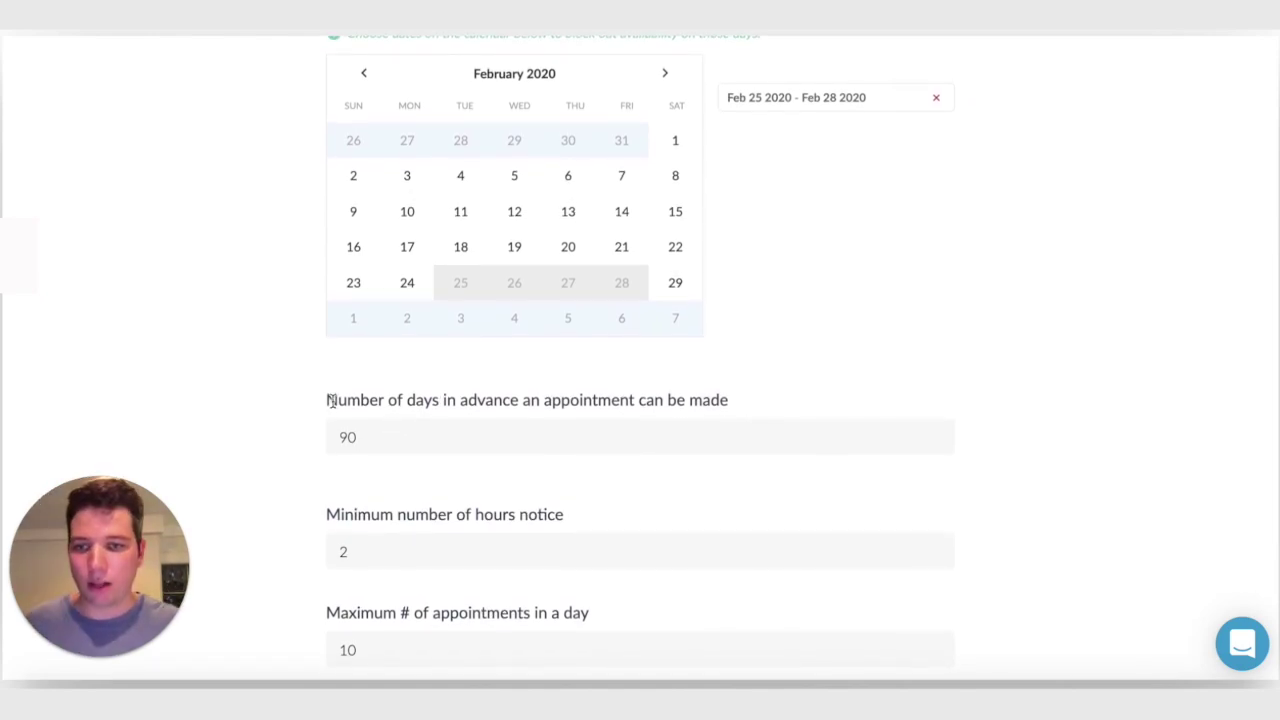
Highlight the advance-booking days setting, then return to the editor
click(338, 404)
drag(385, 403, 714, 420)
scroll(580, 446, down, 3)
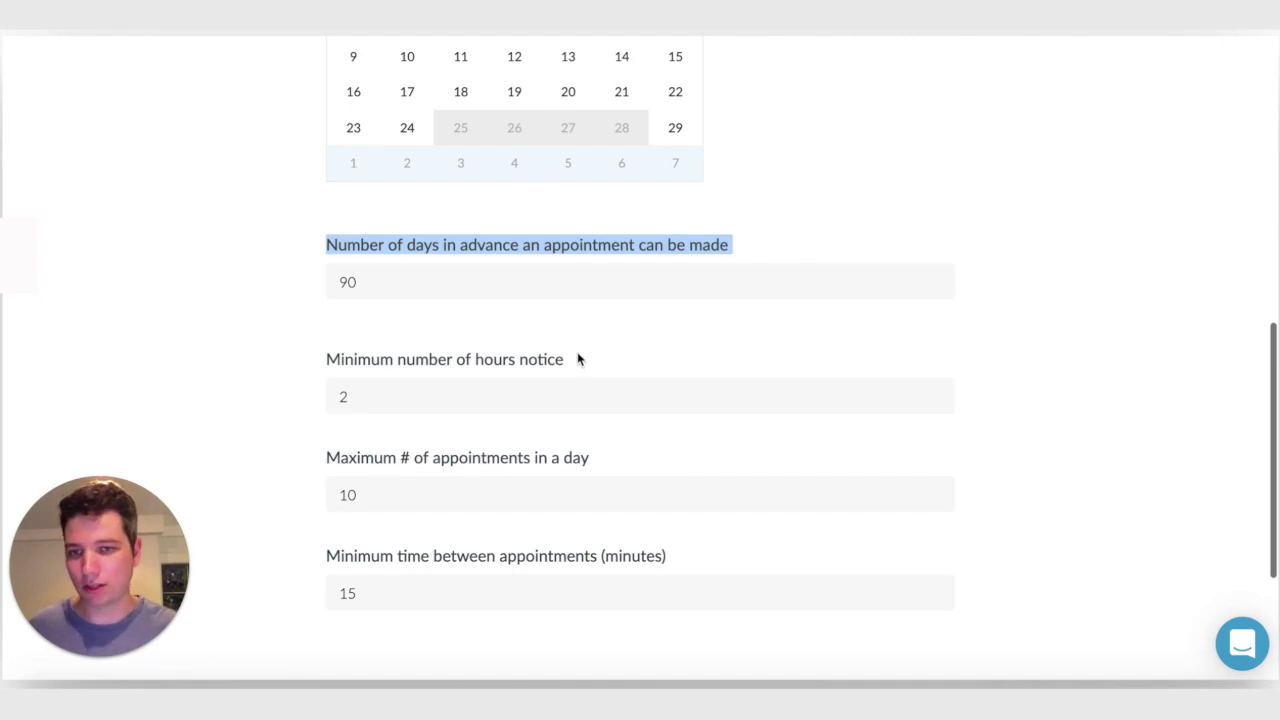
scroll(1126, 397, up, 5)
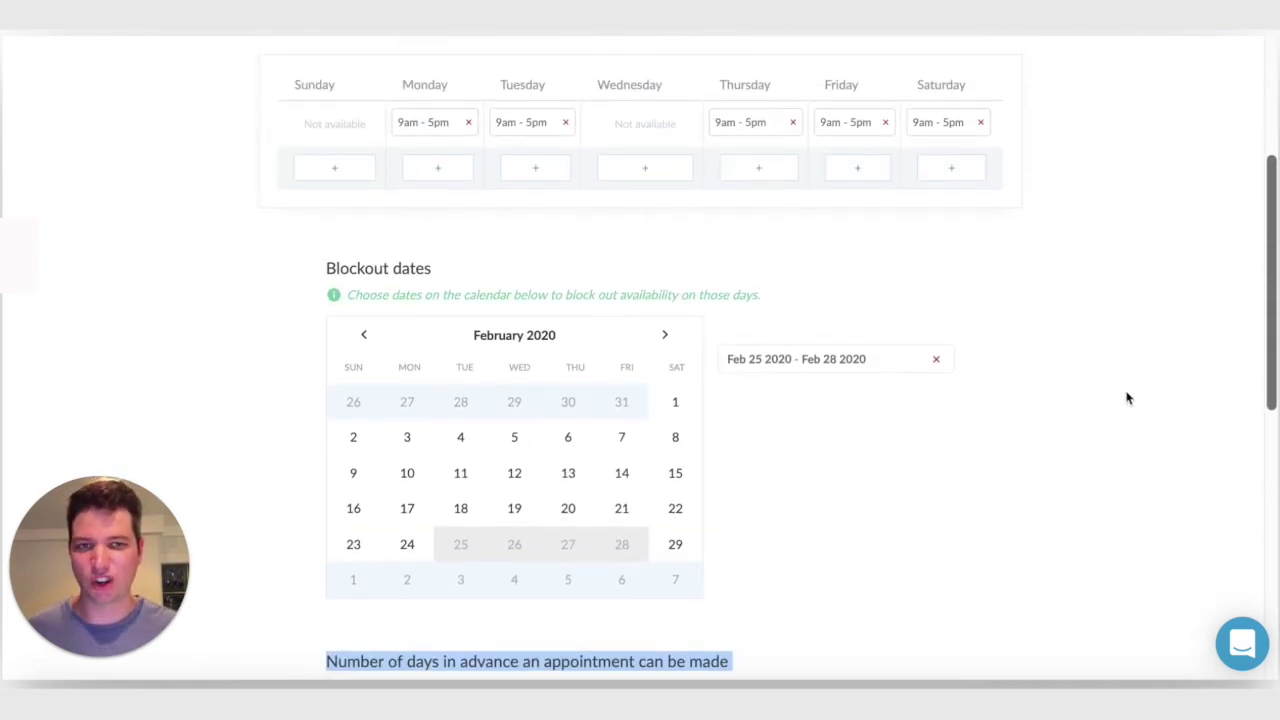
scroll(1126, 397, up, 3)
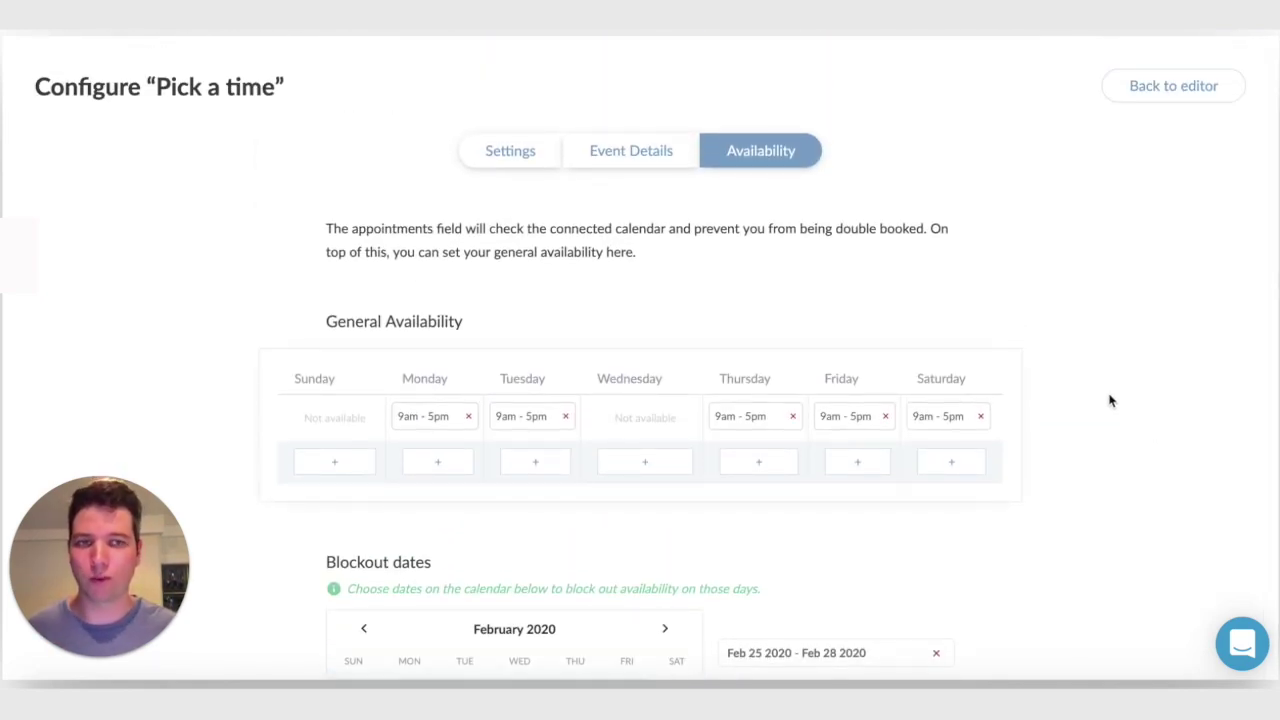
click(1198, 90)
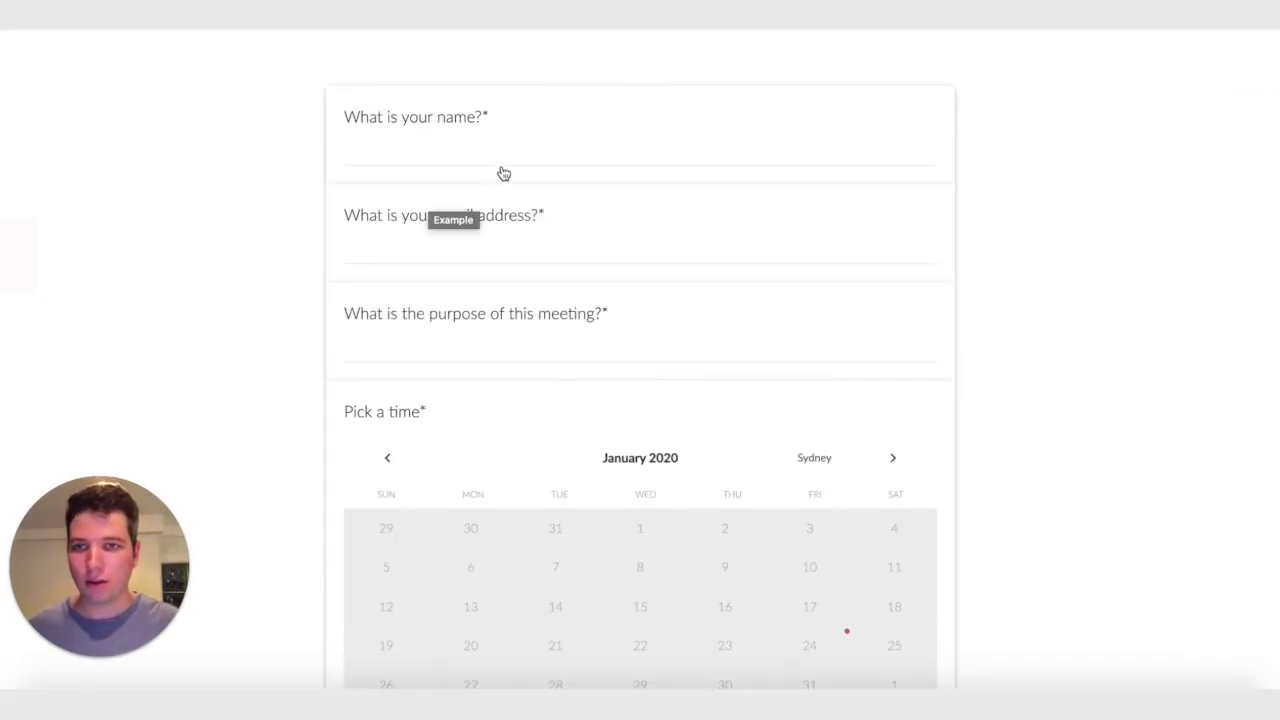
Enter the name, the submitter's email address, and purpose 'To talk about appointments'
click(517, 146)
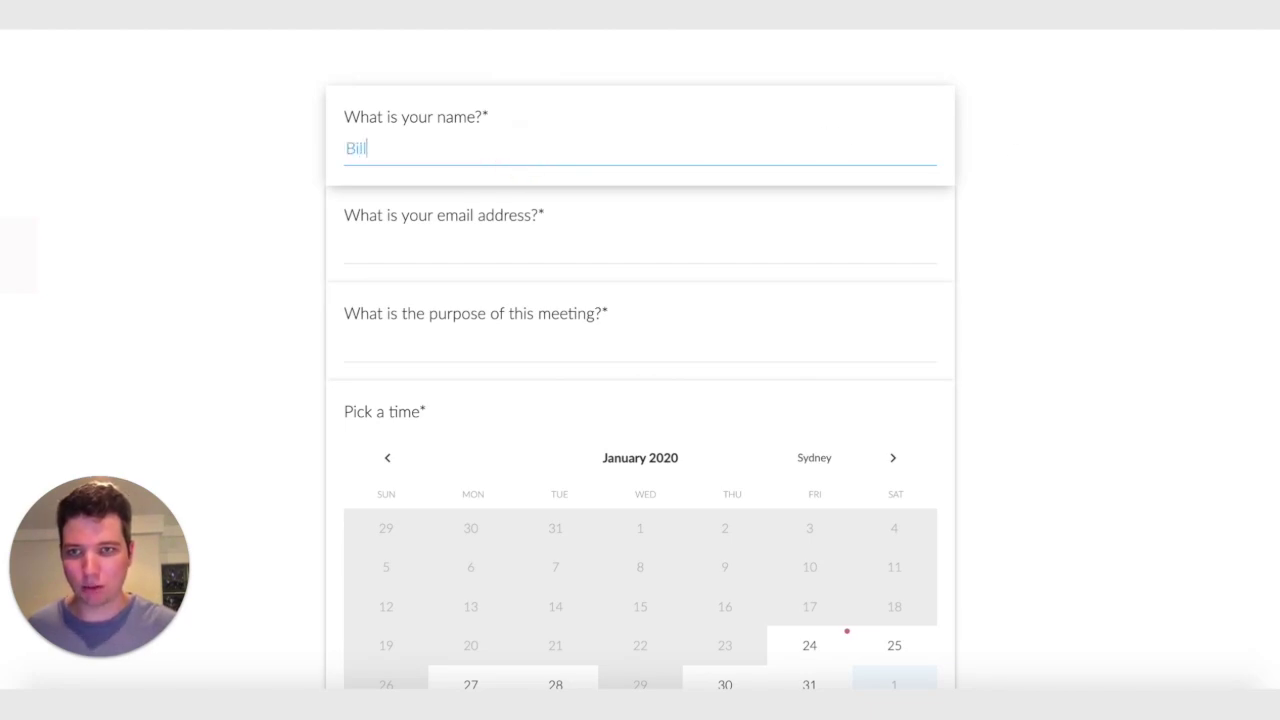
click(345, 247)
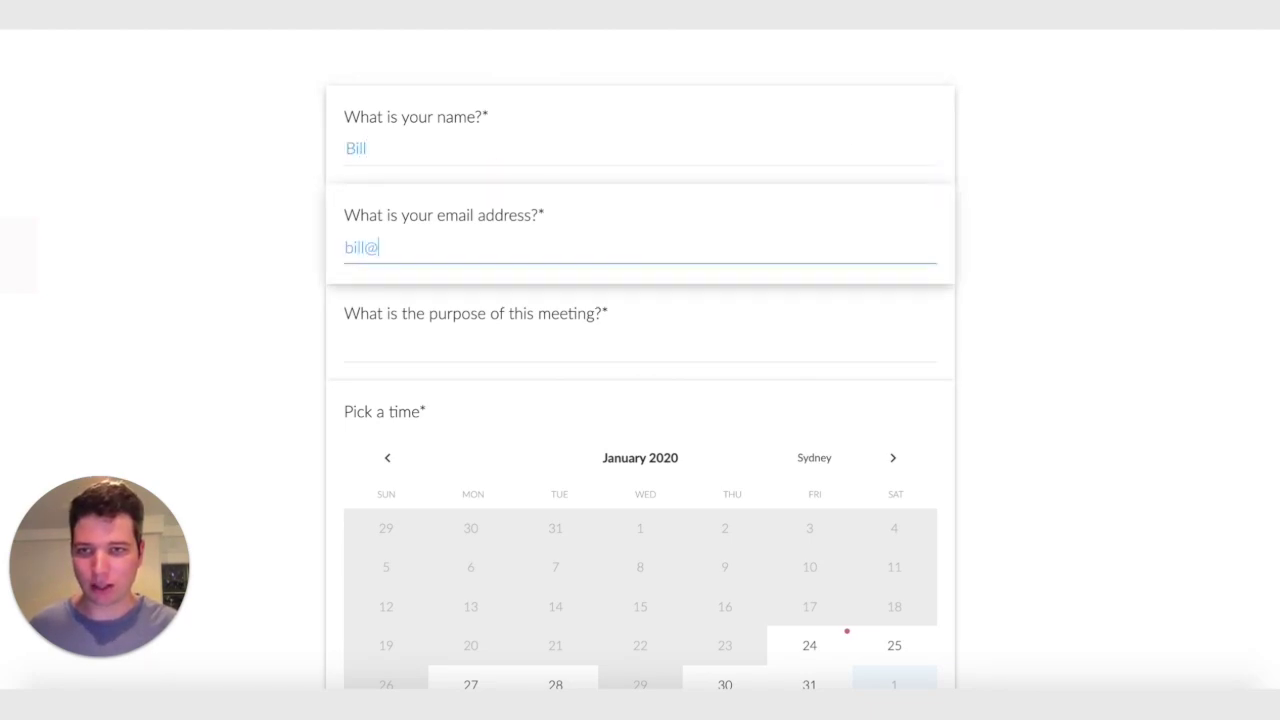
click(346, 343)
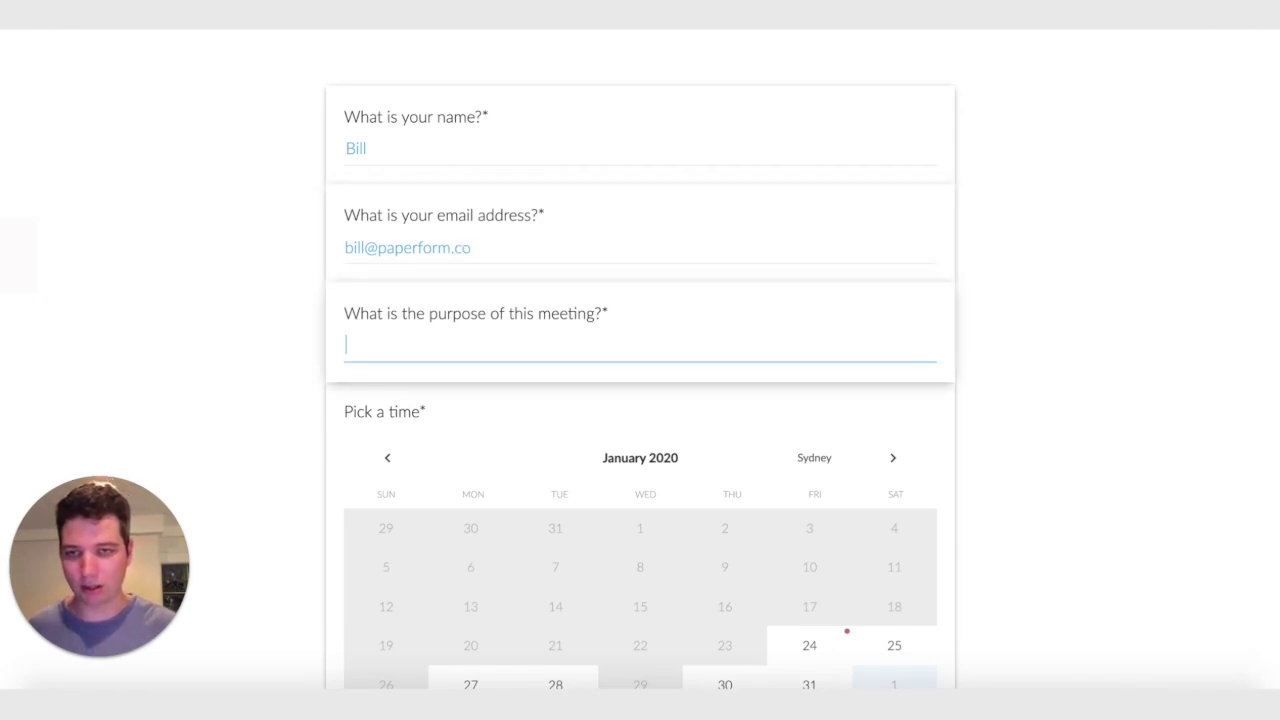
text(To talk about)
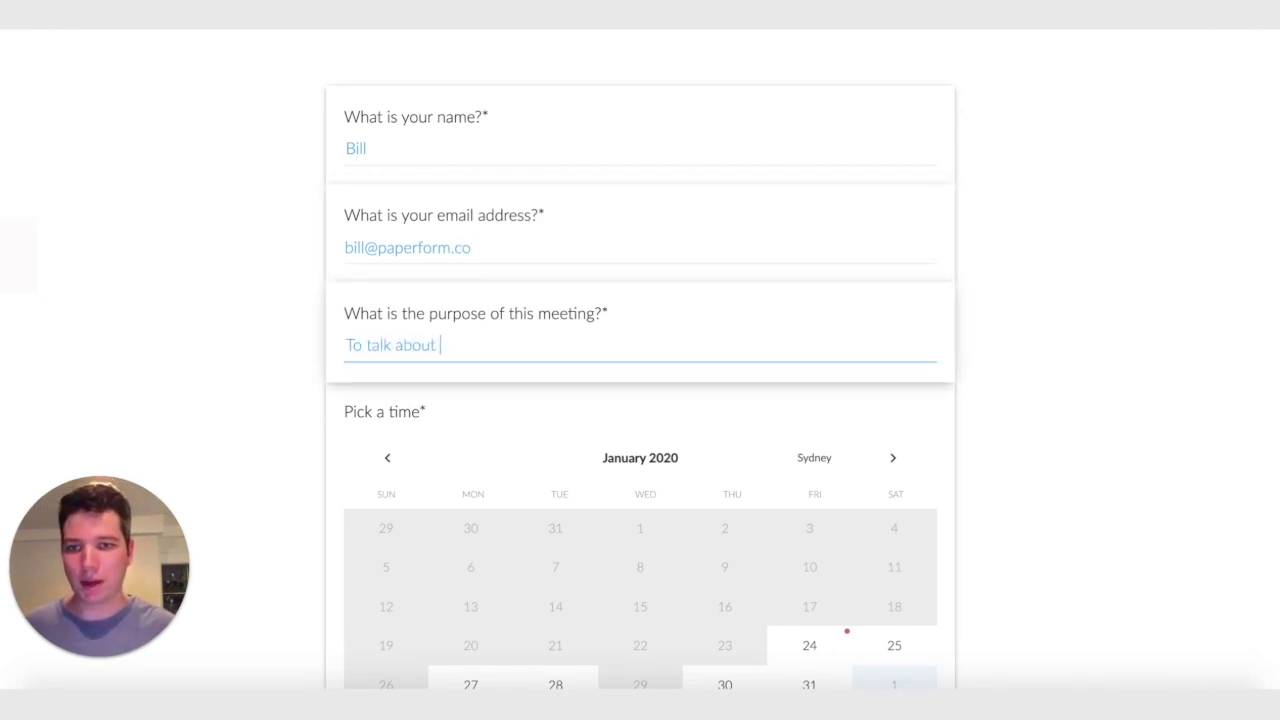
text( appointments!)
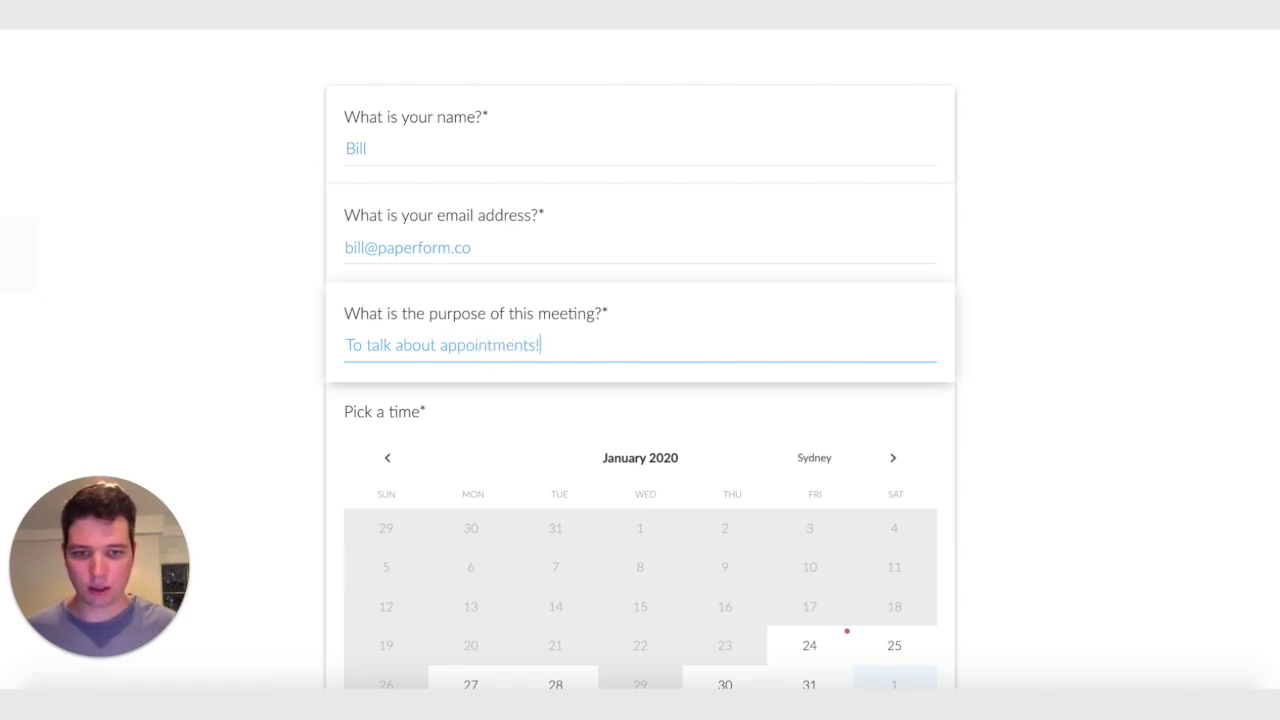
scroll(1060, 289, down, 3)
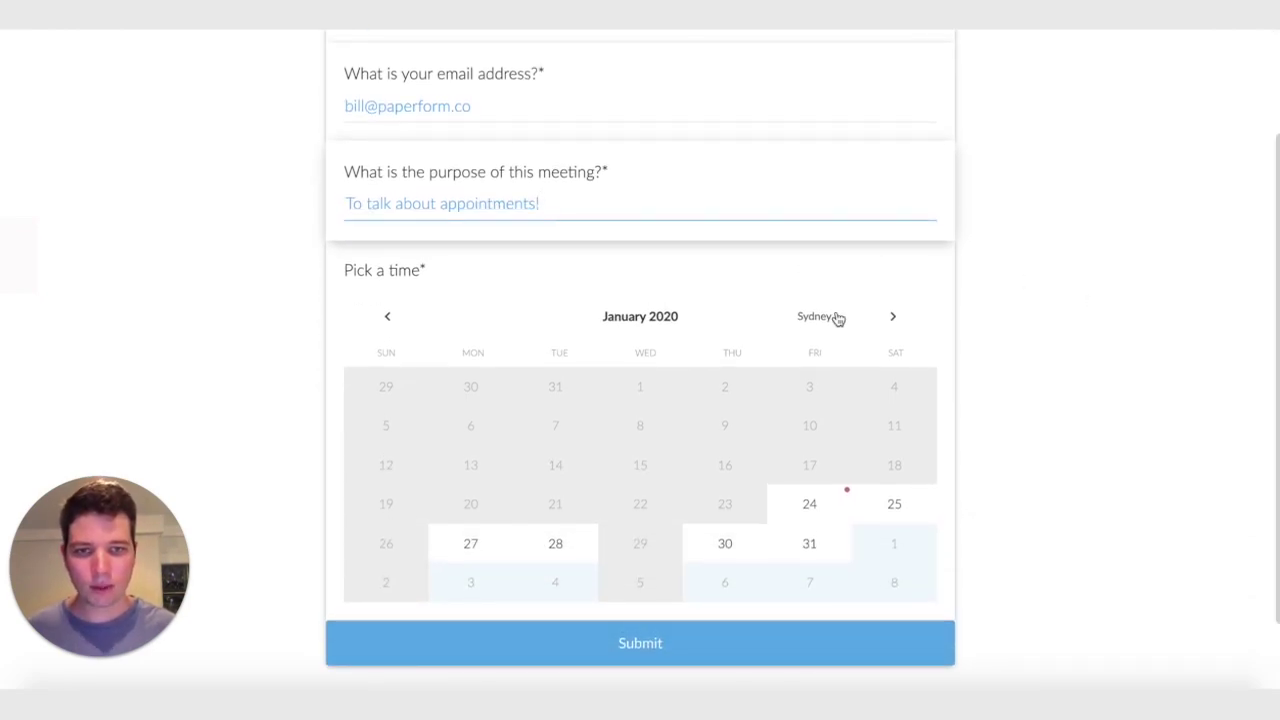
Book the 10:00–10:30 am slot on Tuesday 4 February 2020 and submit
scroll(795, 344, down, 1)
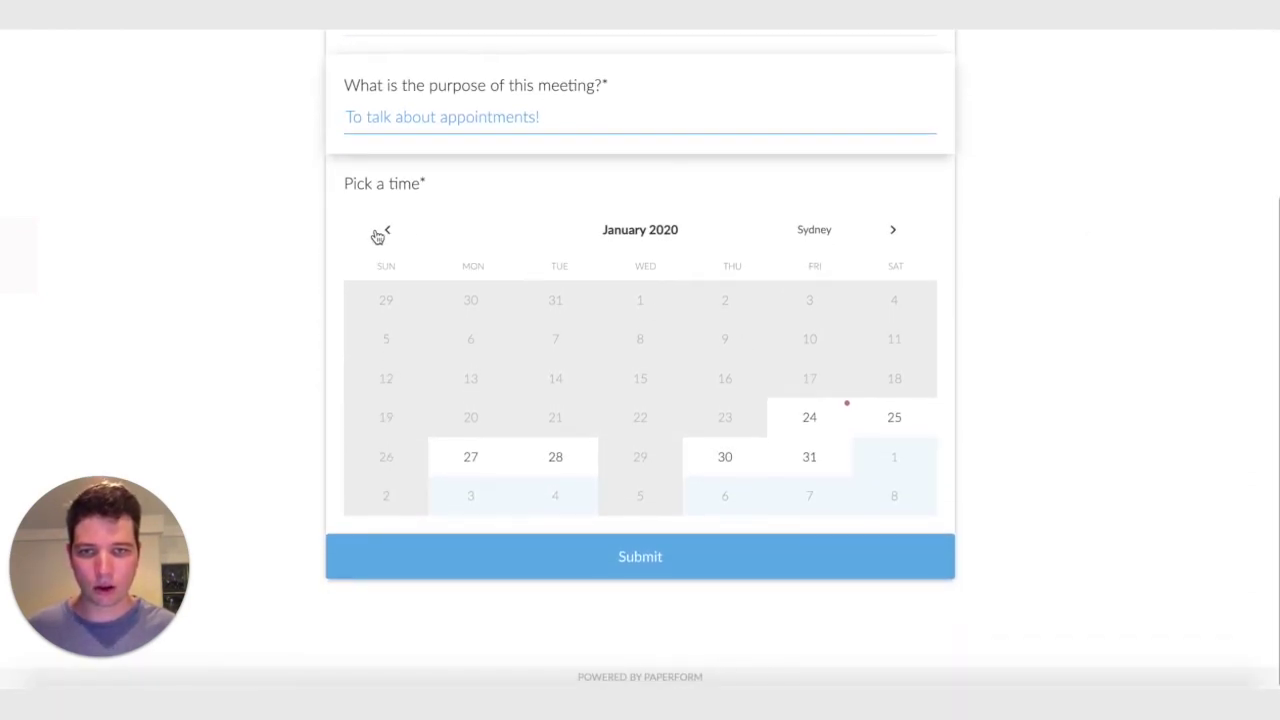
click(806, 245)
click(728, 248)
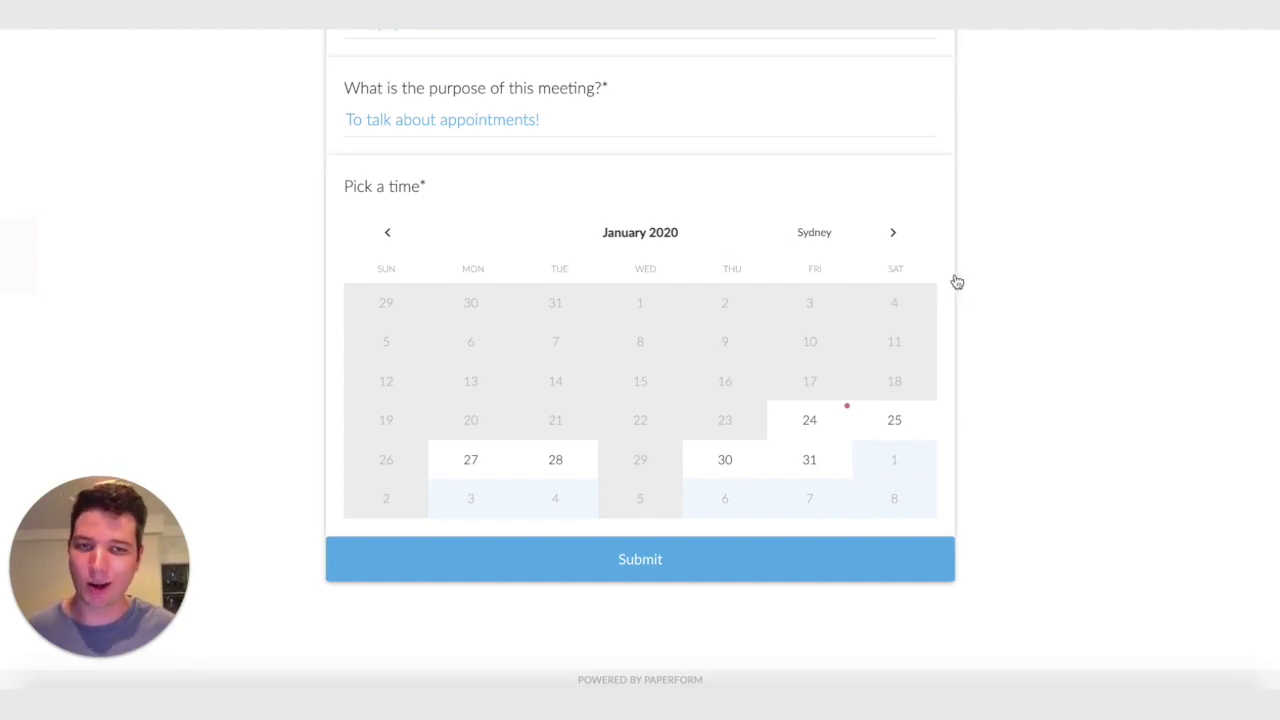
click(889, 240)
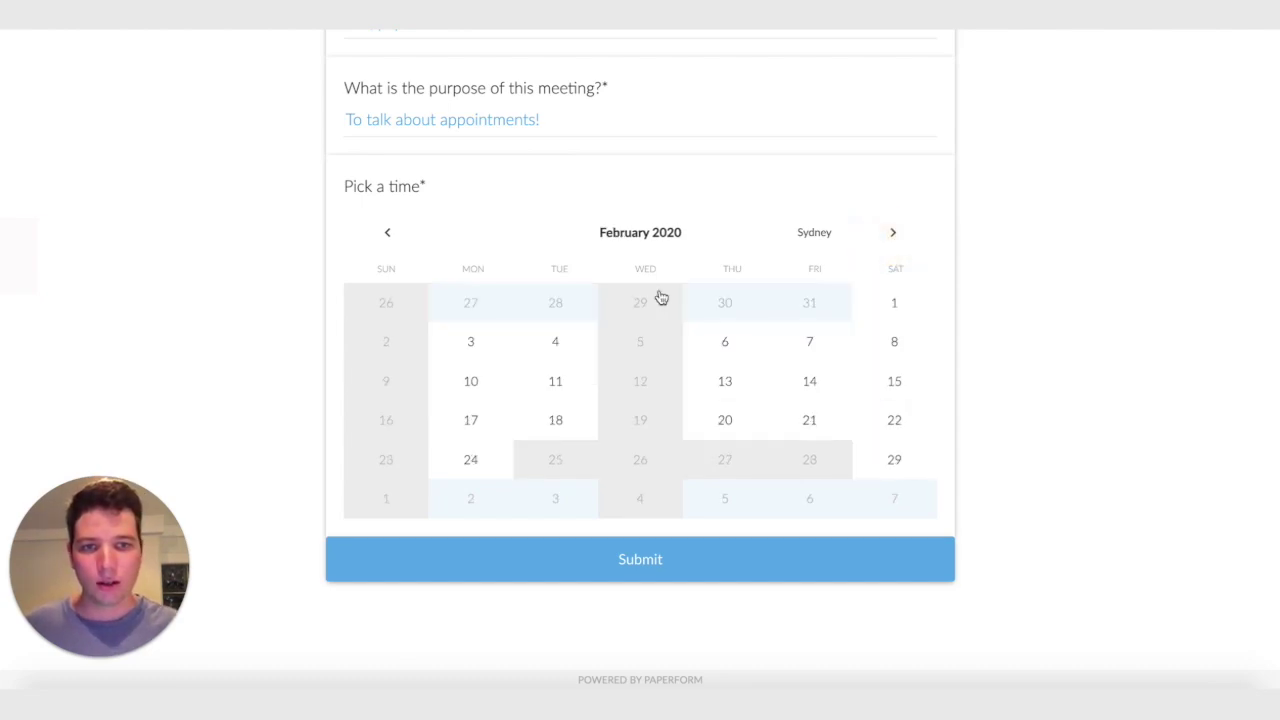
click(546, 352)
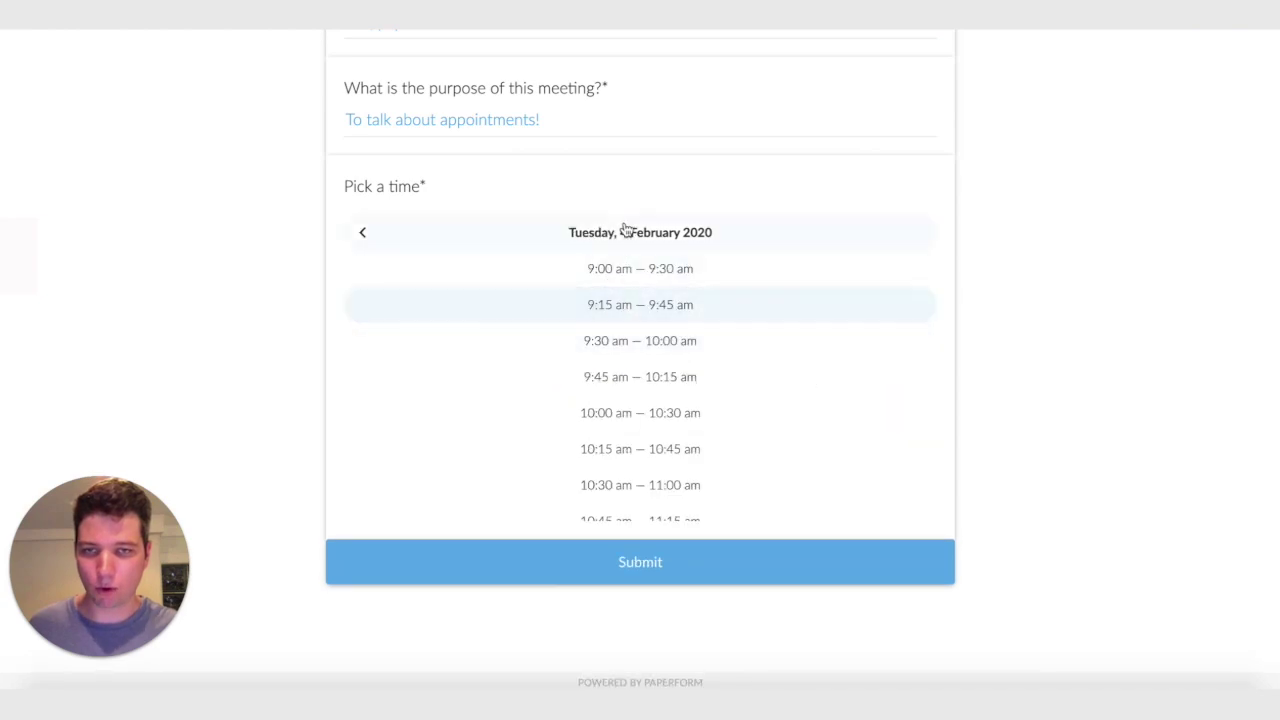
scroll(628, 350, down, 1)
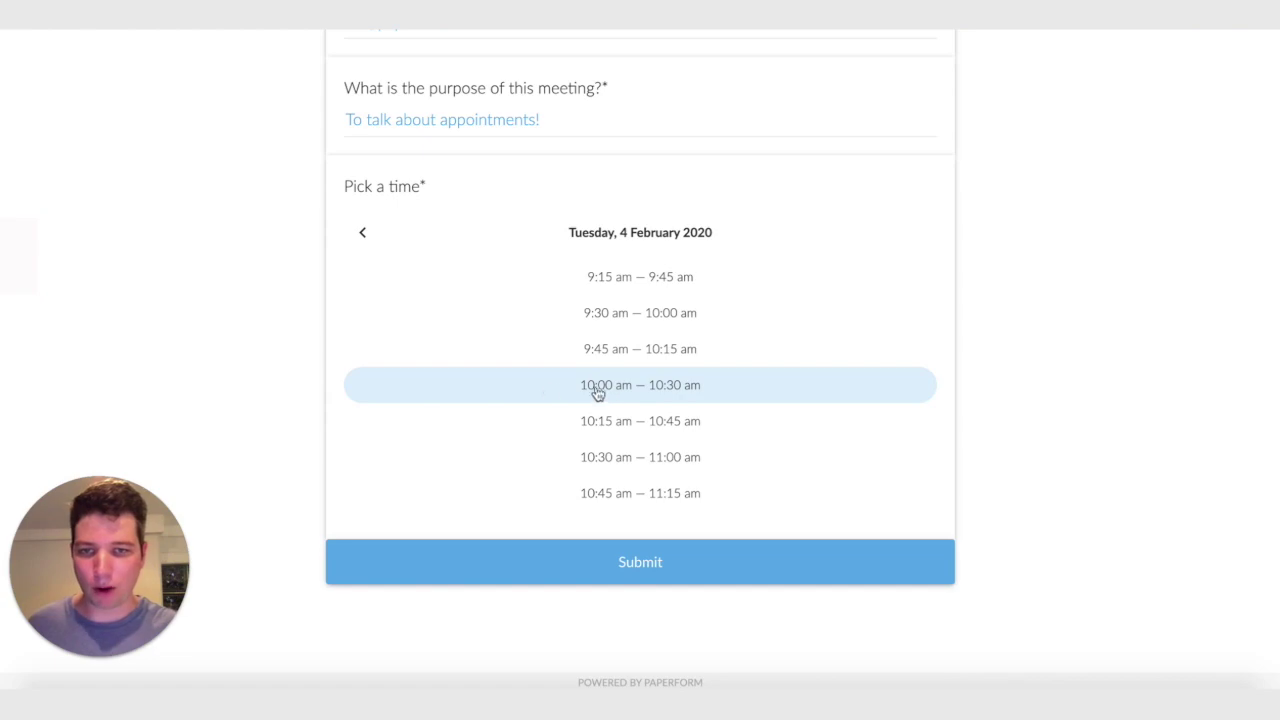
click(621, 395)
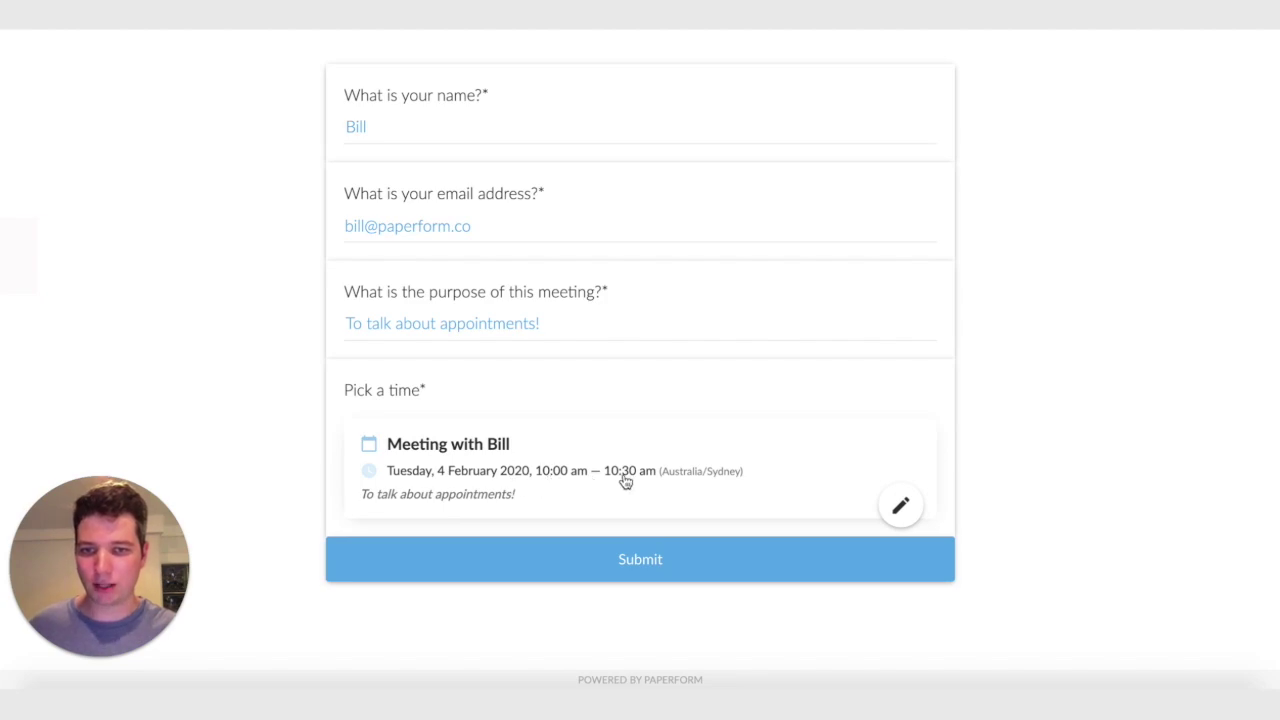
click(592, 566)
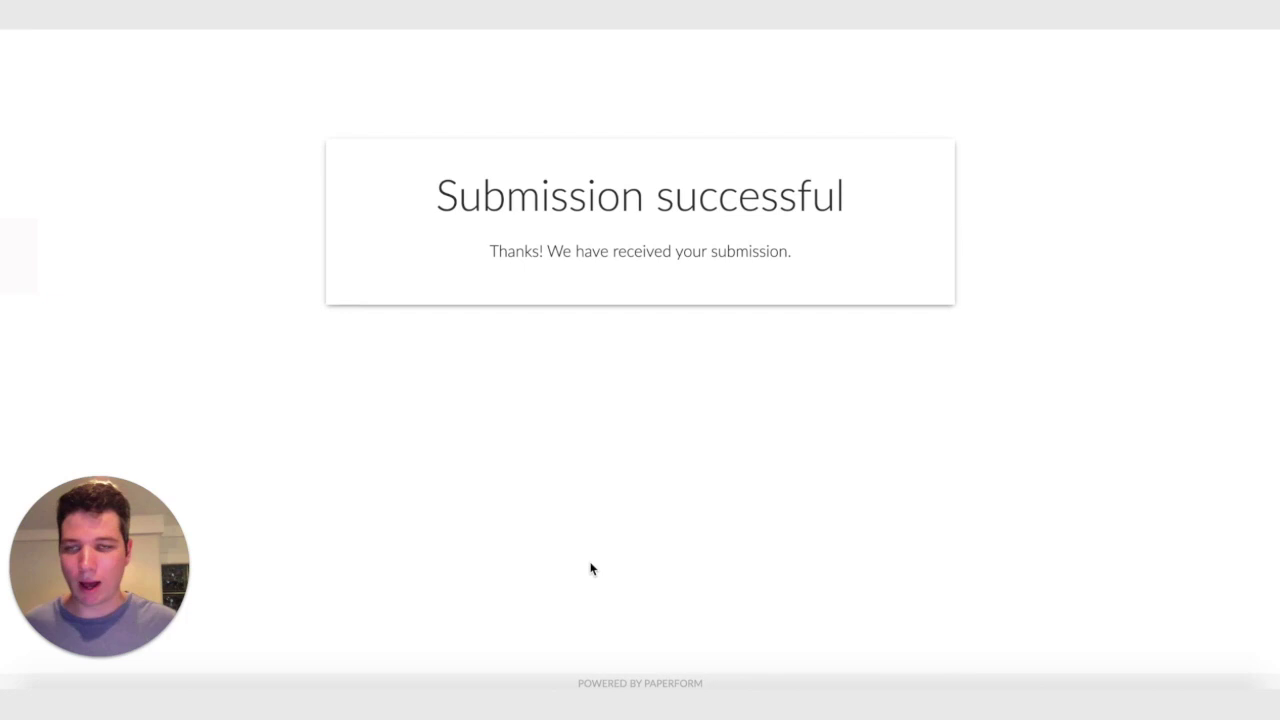